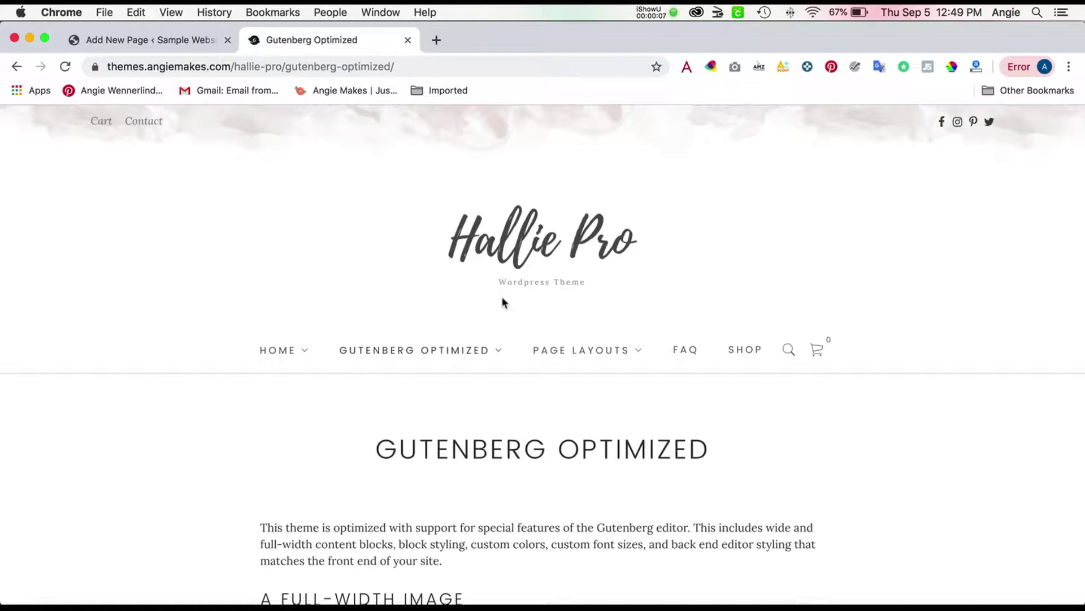
{"action": "scroll", "coordinate": [502, 303], "scroll_direction": "down", "scroll_amount": 1}
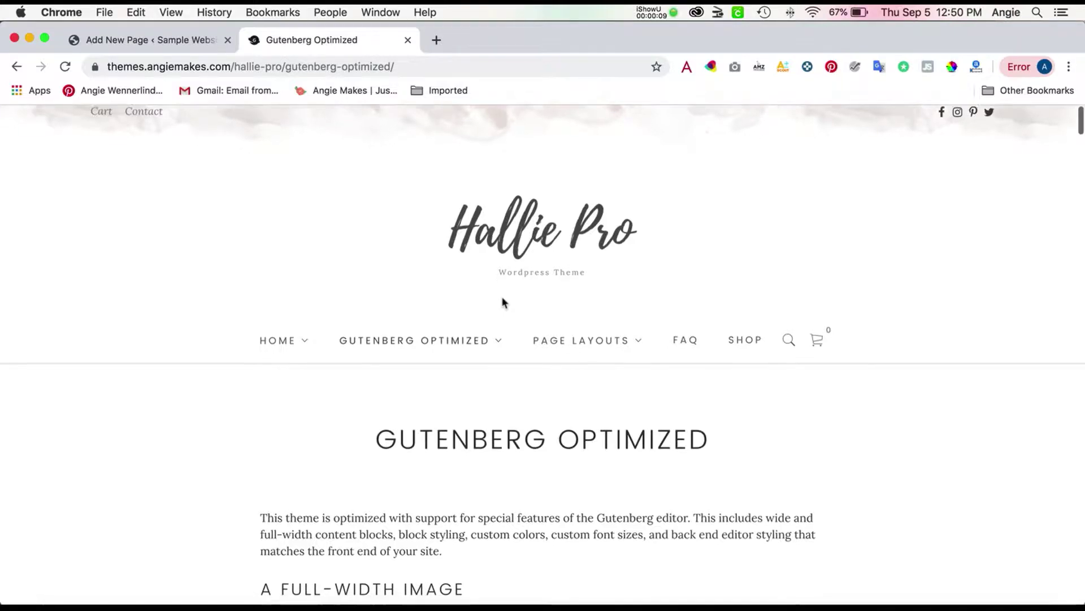
{"action": "scroll", "coordinate": [502, 303], "scroll_direction": "down", "scroll_amount": 3}
{"action": "scroll", "coordinate": [502, 302], "scroll_direction": "down", "scroll_amount": 3}
{"action": "scroll", "coordinate": [502, 303], "scroll_direction": "down", "scroll_amount": 3}
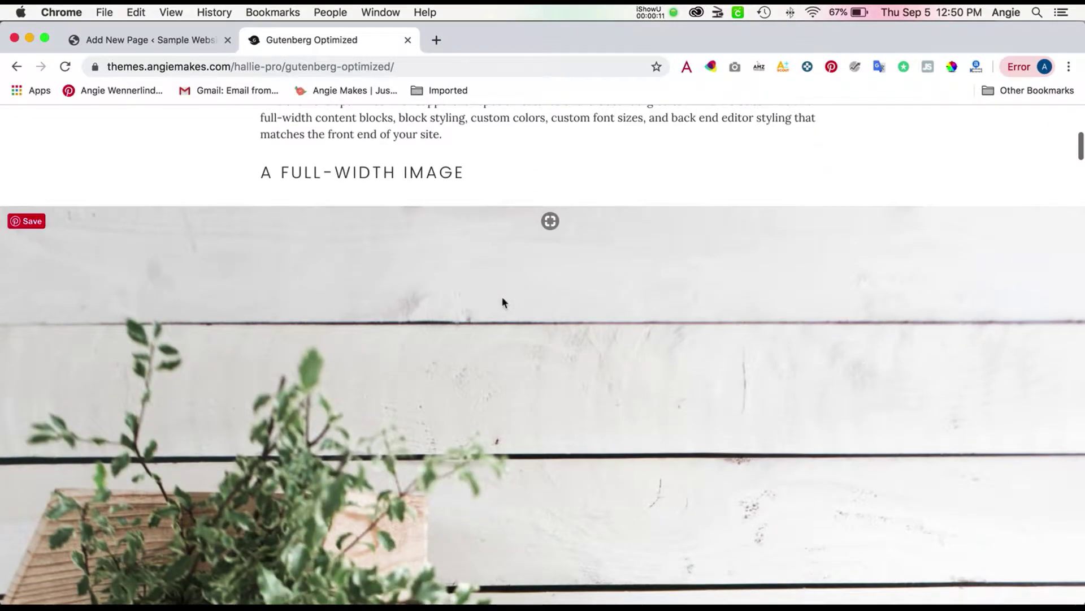
{"action": "scroll", "coordinate": [502, 302], "scroll_direction": "down", "scroll_amount": 1}
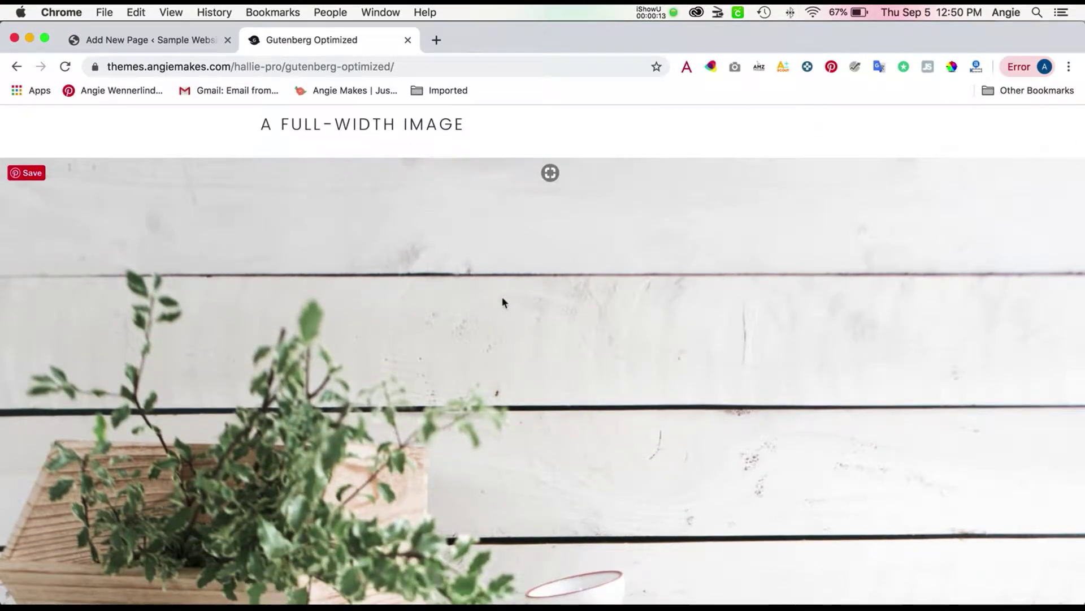
{"action": "scroll", "coordinate": [502, 303], "scroll_direction": "down", "scroll_amount": 2}
{"action": "scroll", "coordinate": [502, 302], "scroll_direction": "down", "scroll_amount": 5}
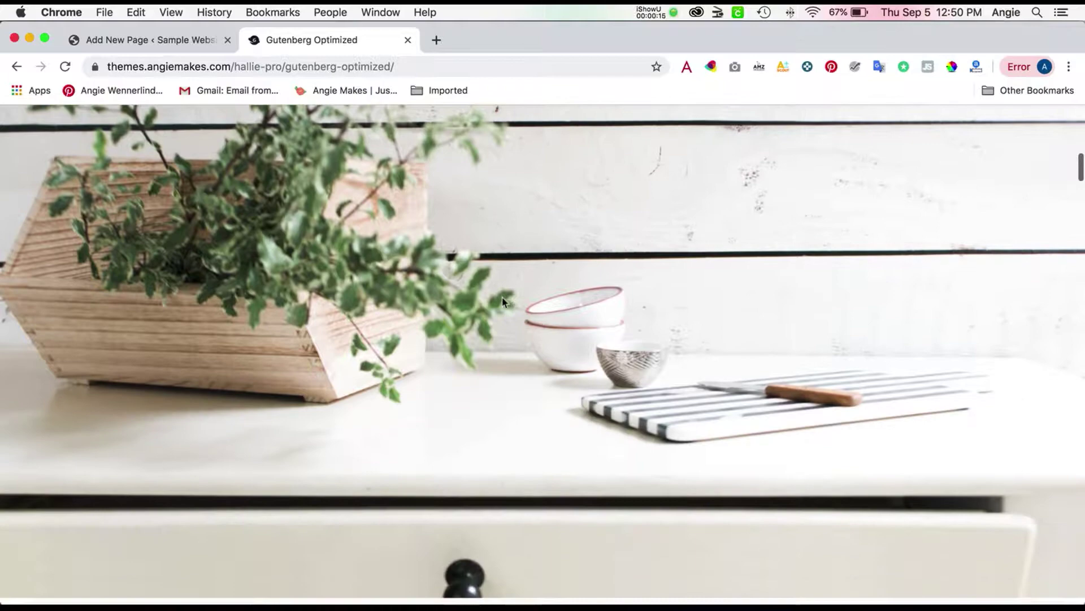
{"action": "scroll", "coordinate": [502, 303], "scroll_direction": "down", "scroll_amount": 3}
{"action": "scroll", "coordinate": [506, 307], "scroll_direction": "down", "scroll_amount": 2}
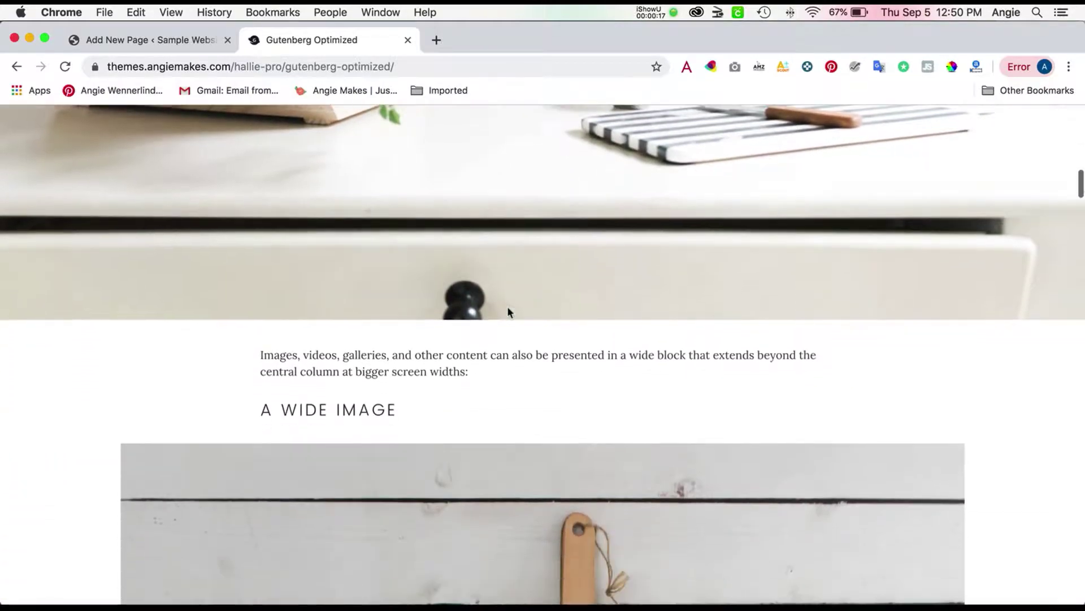
{"action": "scroll", "coordinate": [507, 310], "scroll_direction": "down", "scroll_amount": 3}
{"action": "scroll", "coordinate": [508, 309], "scroll_direction": "up", "scroll_amount": 3}
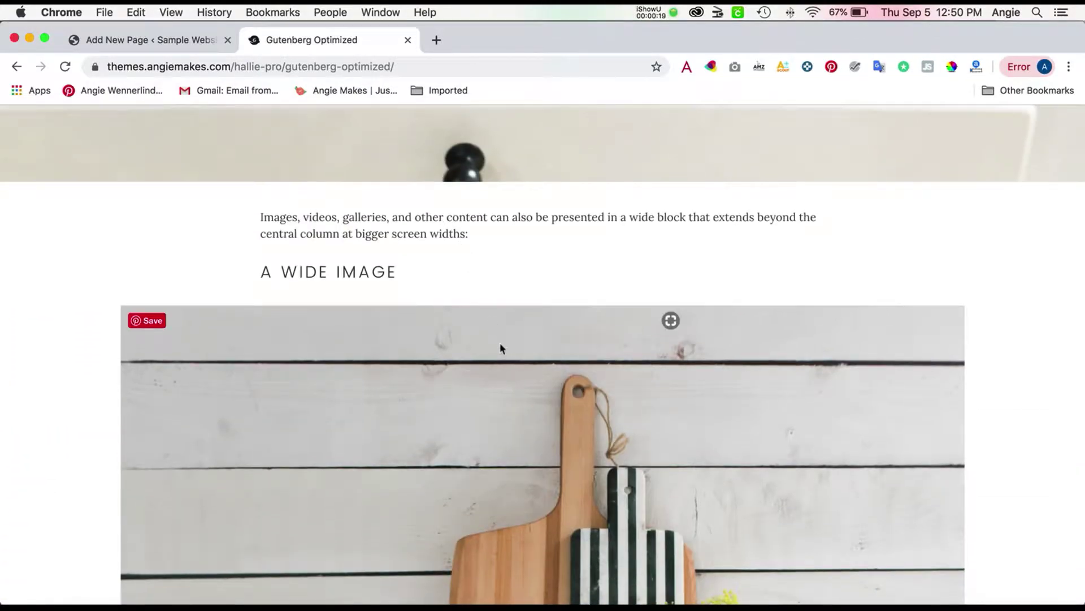
{"action": "scroll", "coordinate": [499, 347], "scroll_direction": "down", "scroll_amount": 2}
{"action": "scroll", "coordinate": [501, 350], "scroll_direction": "down", "scroll_amount": 3}
{"action": "scroll", "coordinate": [500, 350], "scroll_direction": "down", "scroll_amount": 2}
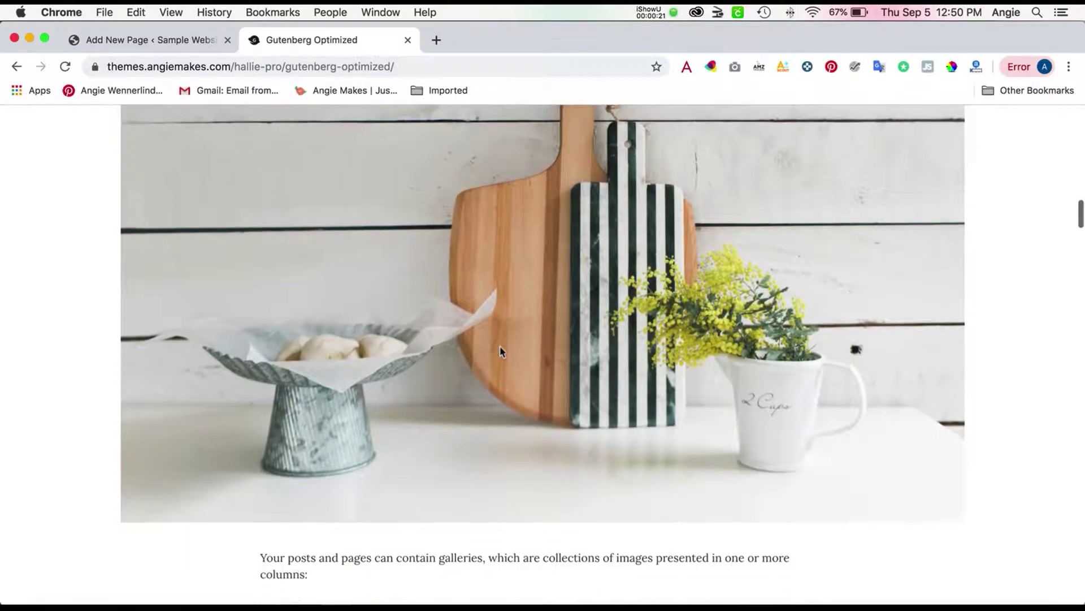
{"action": "scroll", "coordinate": [500, 351], "scroll_direction": "down", "scroll_amount": 3}
{"action": "scroll", "coordinate": [499, 350], "scroll_direction": "down", "scroll_amount": 3}
{"action": "scroll", "coordinate": [500, 351], "scroll_direction": "down", "scroll_amount": 1}
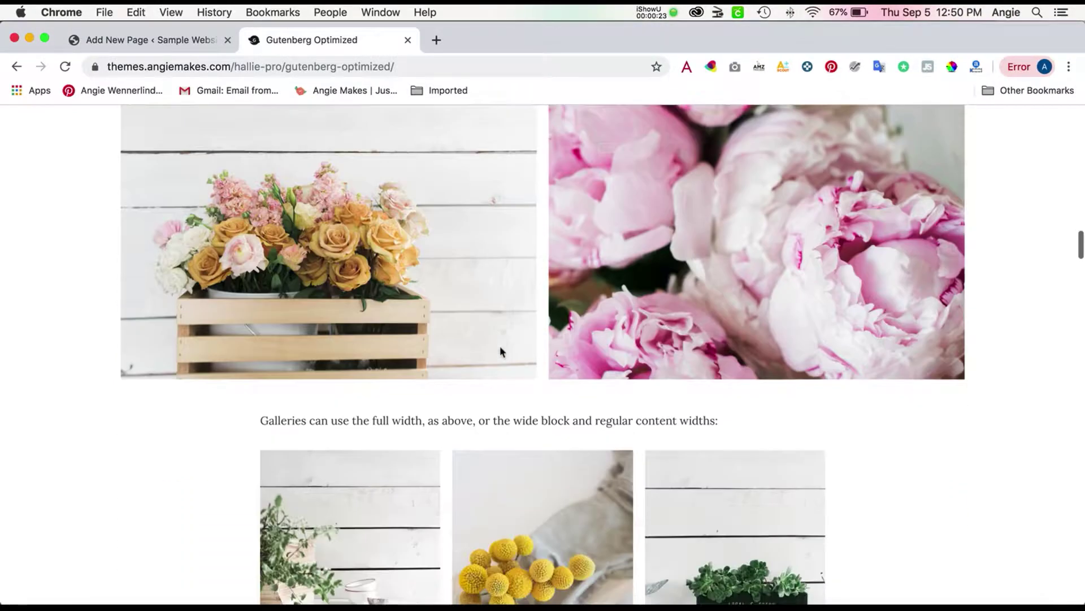
{"action": "scroll", "coordinate": [500, 350], "scroll_direction": "down", "scroll_amount": 2}
{"action": "scroll", "coordinate": [500, 349], "scroll_direction": "down", "scroll_amount": 1}
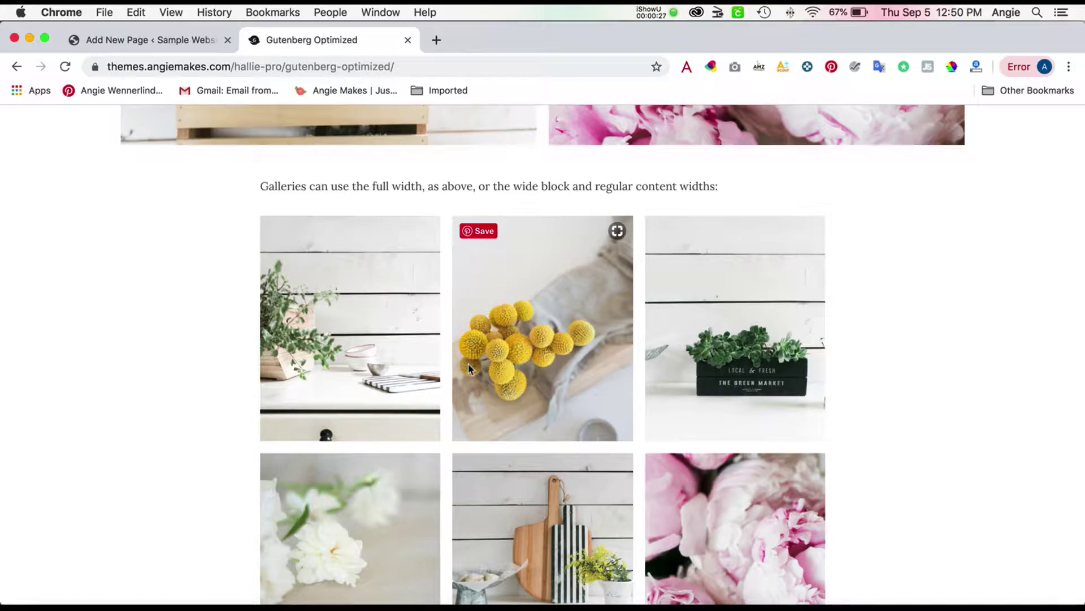
{"action": "scroll", "coordinate": [468, 363], "scroll_direction": "up", "scroll_amount": 2}
{"action": "scroll", "coordinate": [468, 364], "scroll_direction": "up", "scroll_amount": 4}
{"action": "scroll", "coordinate": [468, 363], "scroll_direction": "up", "scroll_amount": 7}
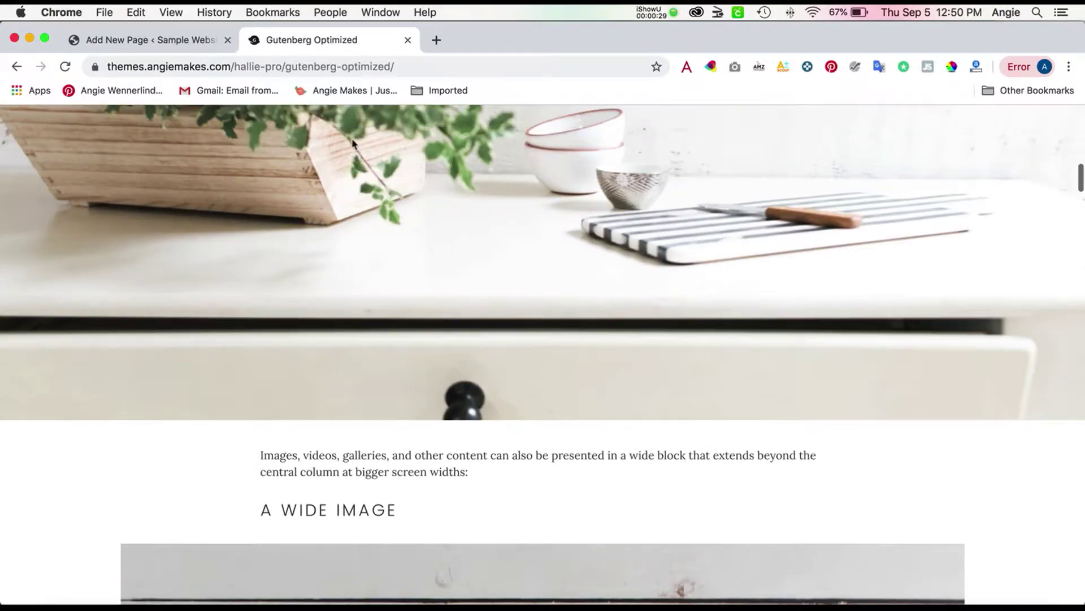
{"action": "scroll", "coordinate": [353, 143], "scroll_direction": "up", "scroll_amount": 10}
{"action": "scroll", "coordinate": [353, 132], "scroll_direction": "up", "scroll_amount": 3}
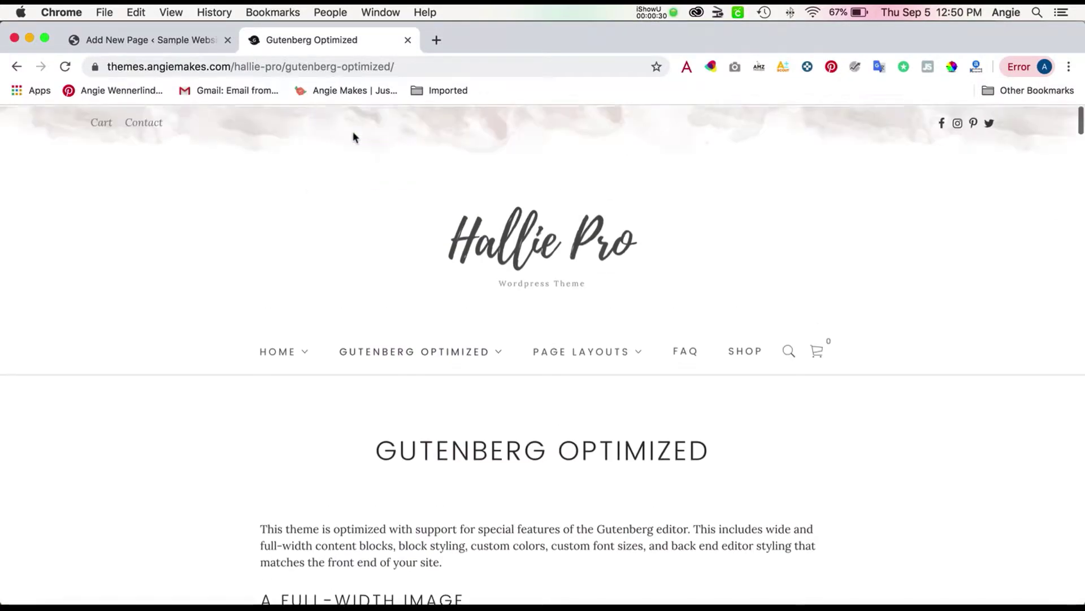
Title the new page 'Sample' and move into the empty paragraph below it
{"action": "left_click", "coordinate": [171, 42]}
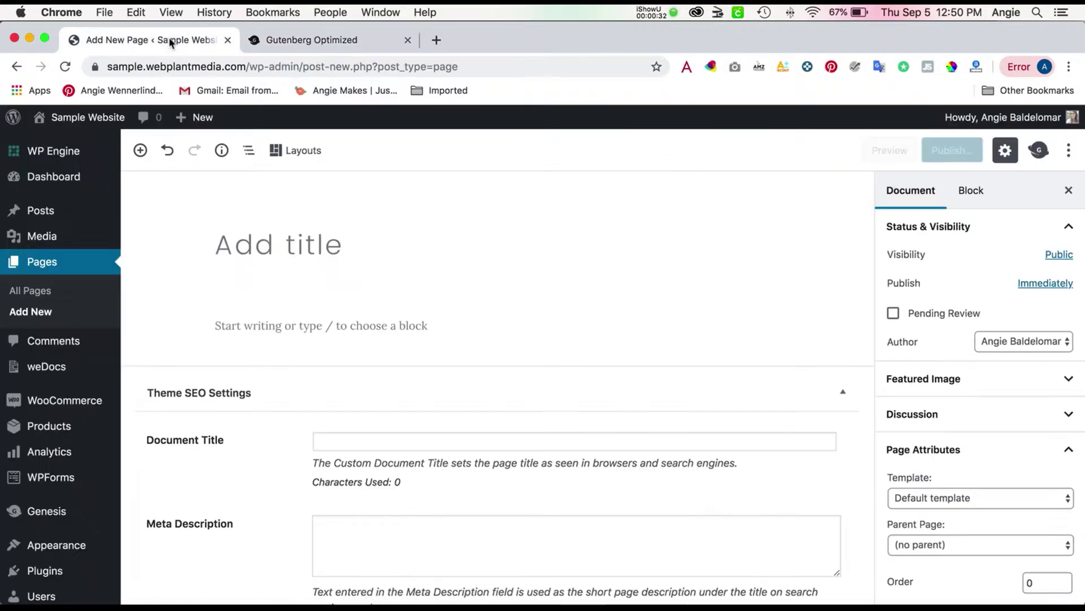
{"action": "left_click", "coordinate": [314, 248]}
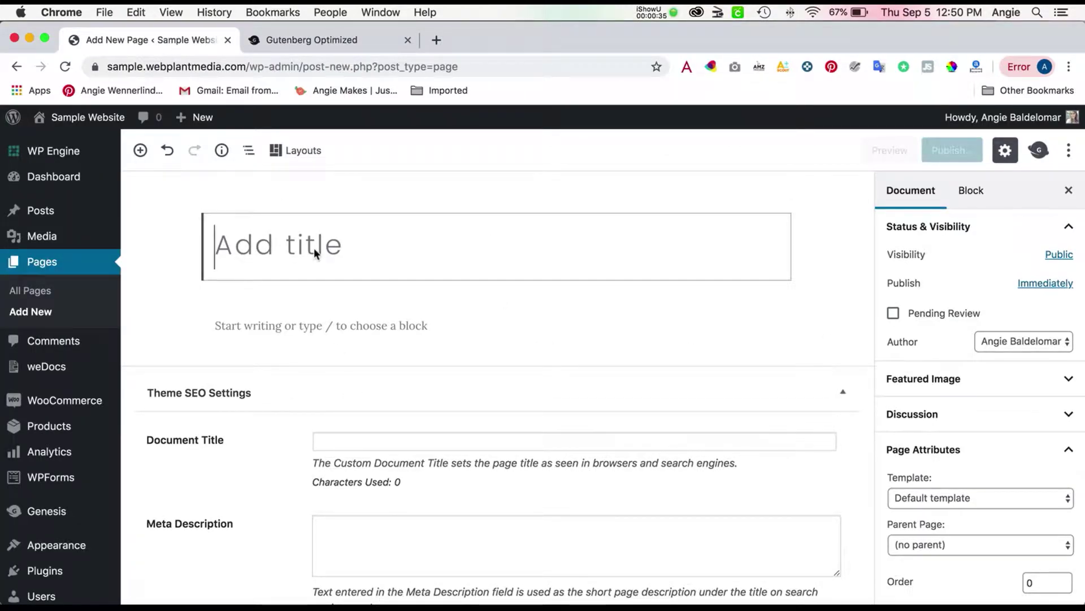
{"action": "type", "text": "Sa"}
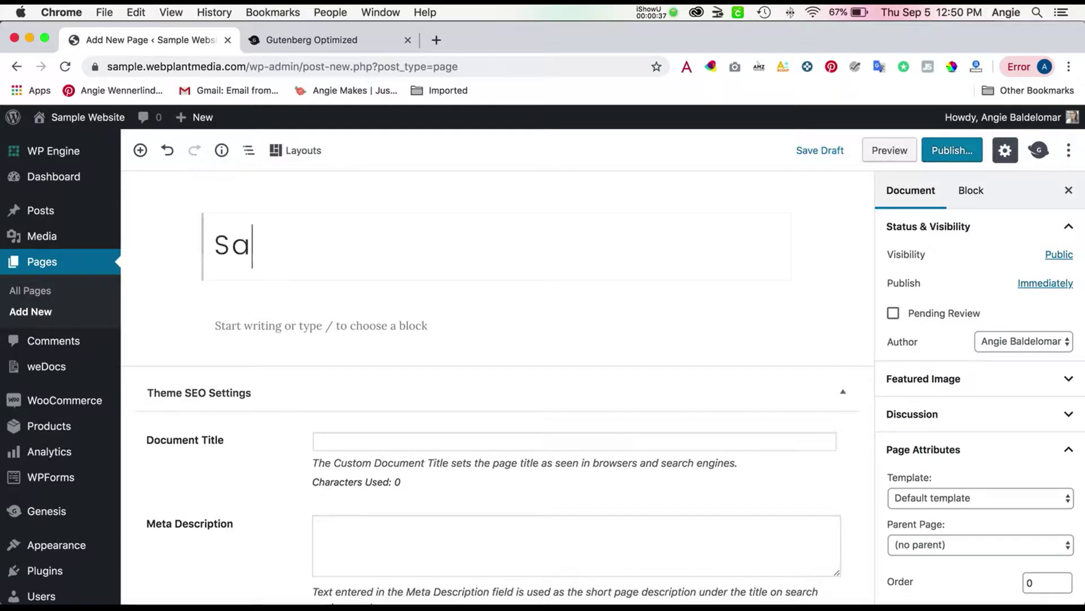
{"action": "type", "text": "mple"}
{"action": "left_click", "coordinate": [288, 324]}
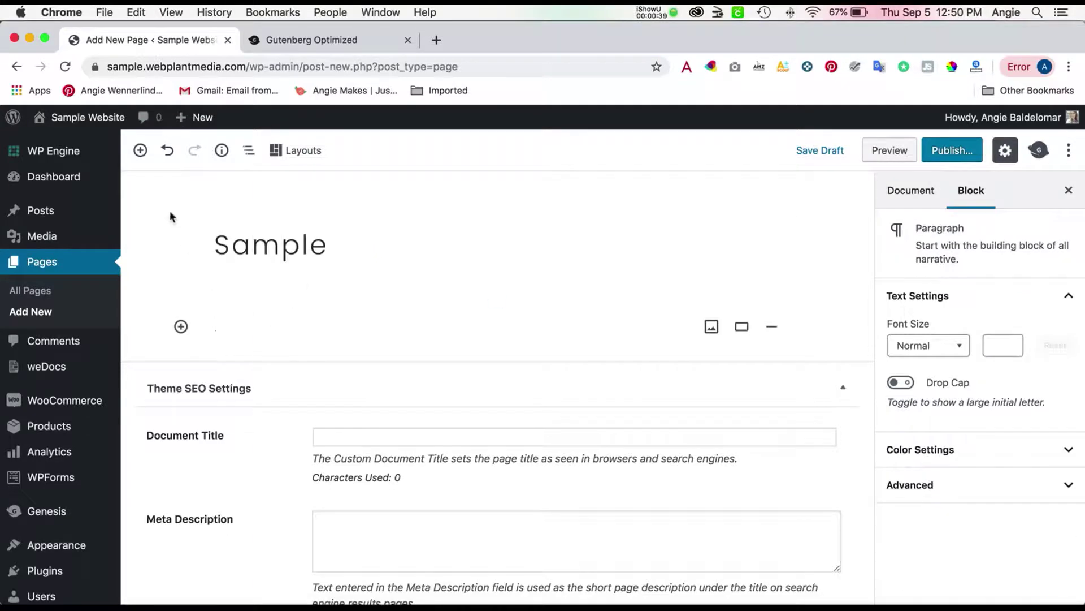
Add a Paragraph block reading 'Simple paragraph here' under the title and show its block settings
{"action": "left_click", "coordinate": [141, 151]}
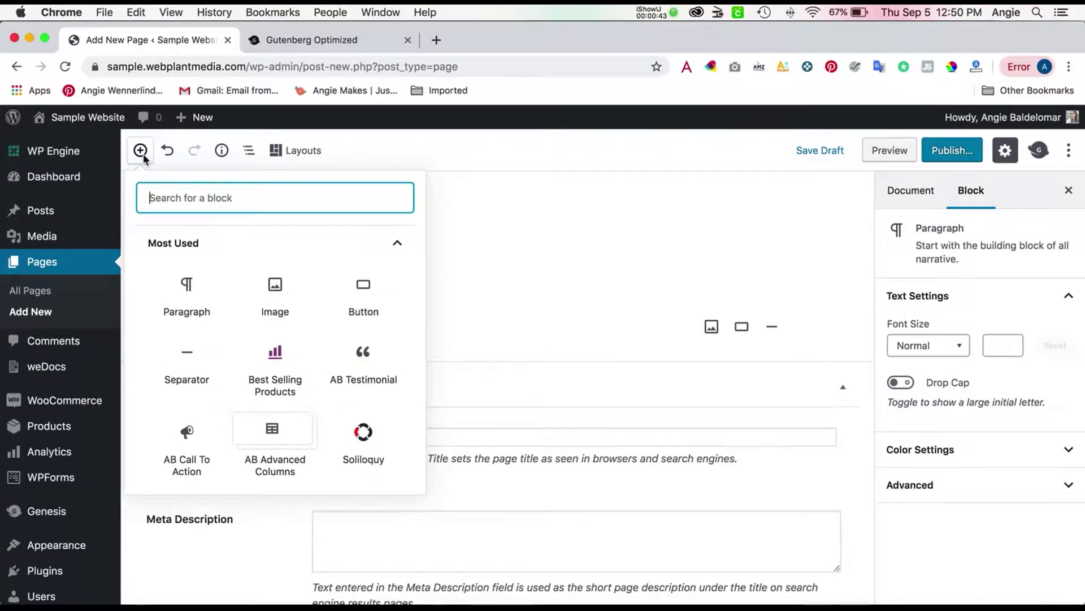
{"action": "left_click", "coordinate": [191, 305]}
{"action": "type", "text": "Simple paragraph here"}
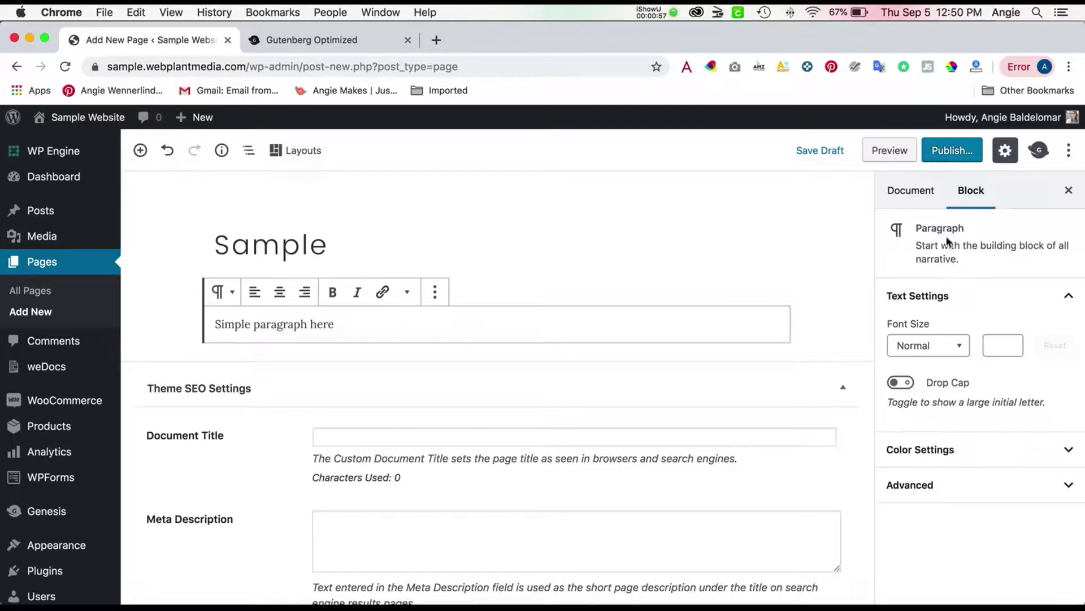
{"action": "left_click", "coordinate": [924, 195]}
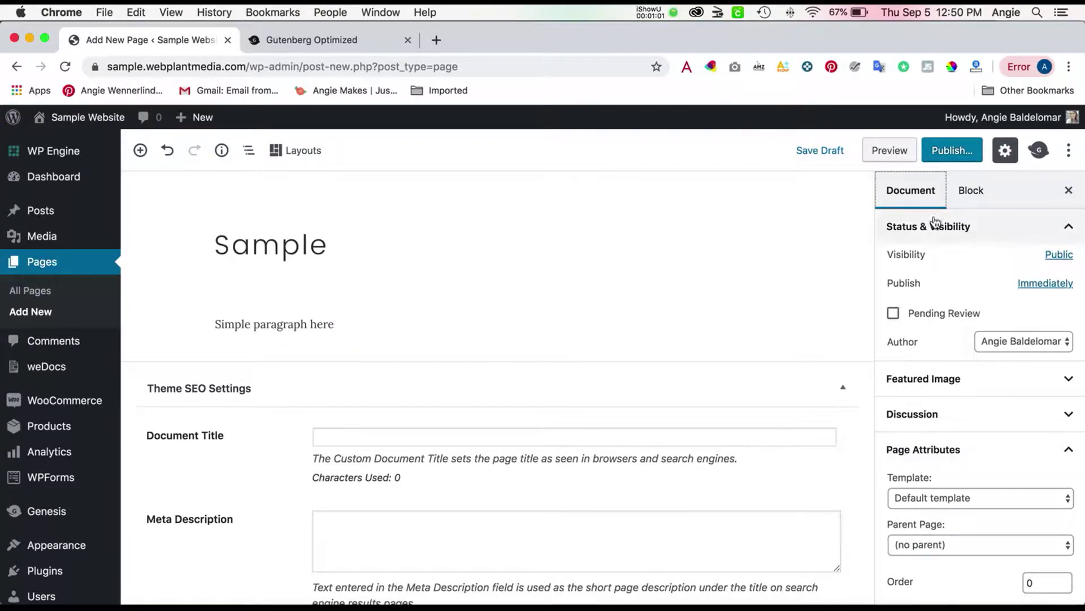
{"action": "left_click", "coordinate": [972, 192]}
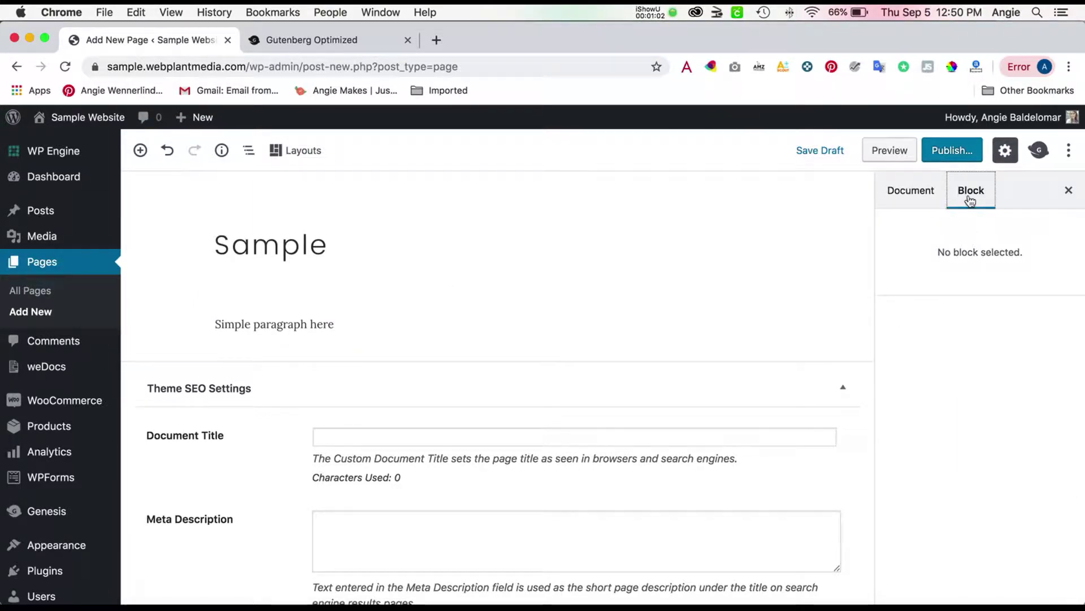
Make the 'Simple paragraph here' text Large font size
{"action": "left_click", "coordinate": [323, 324]}
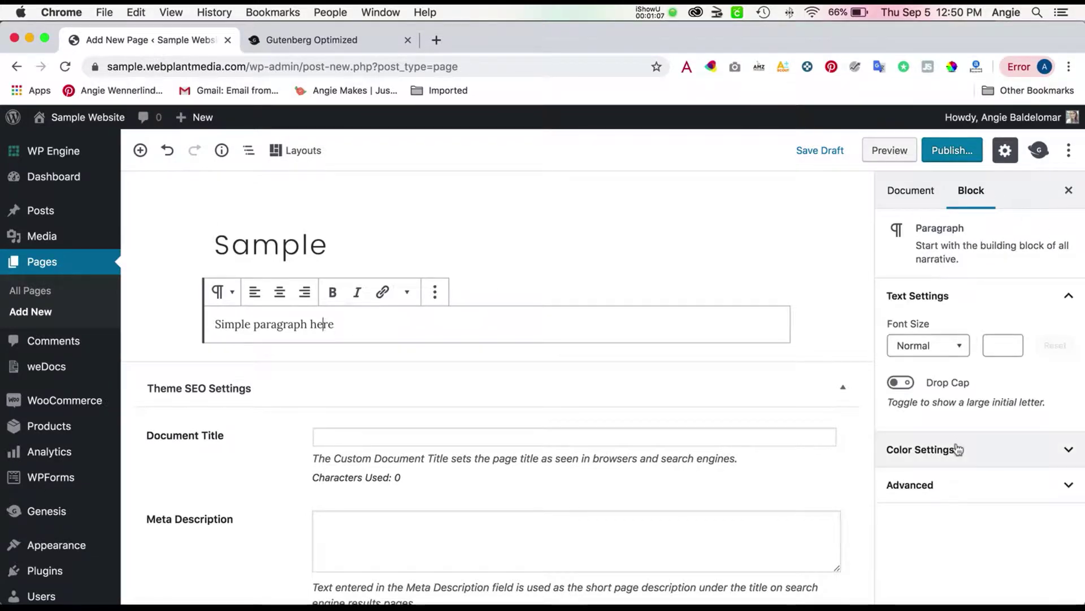
{"action": "left_click", "coordinate": [961, 348]}
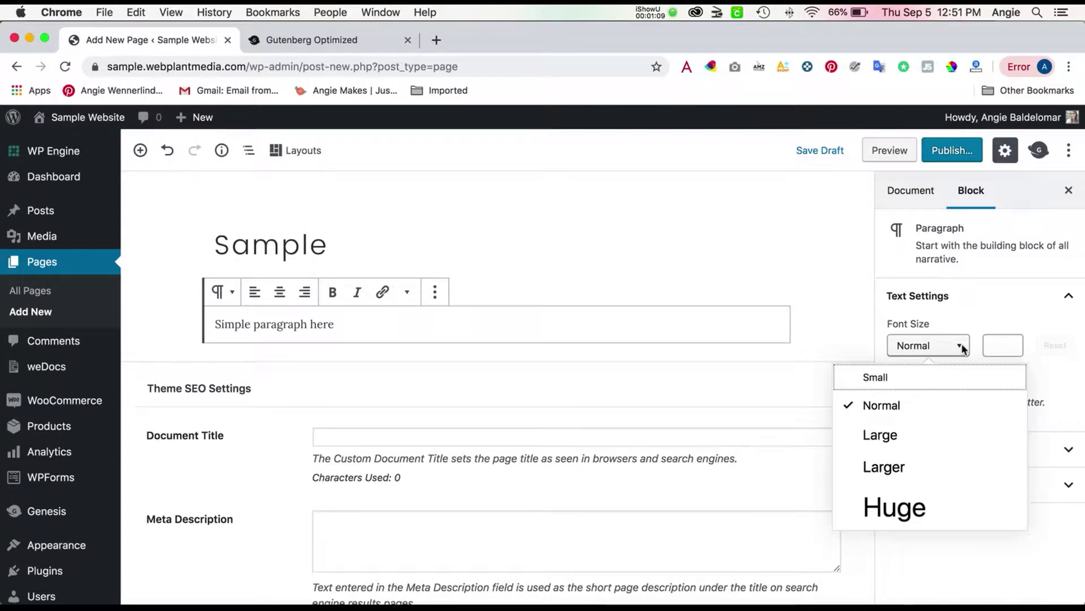
{"action": "left_click", "coordinate": [899, 436]}
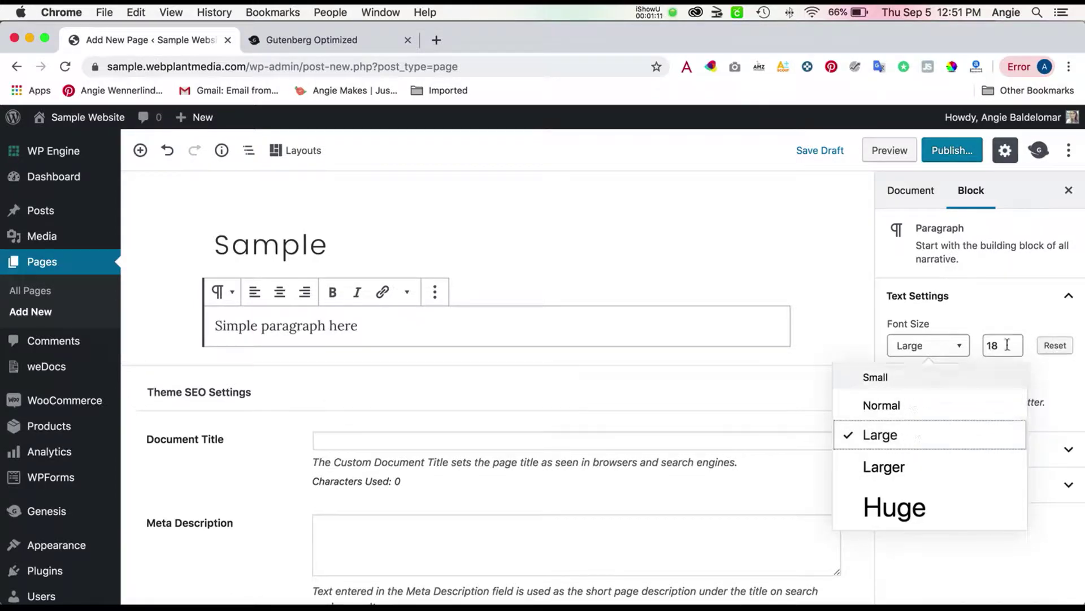
{"action": "left_click", "coordinate": [1004, 295]}
Give the paragraph a light pink background and bring up its more-options menu
{"action": "left_click", "coordinate": [975, 339]}
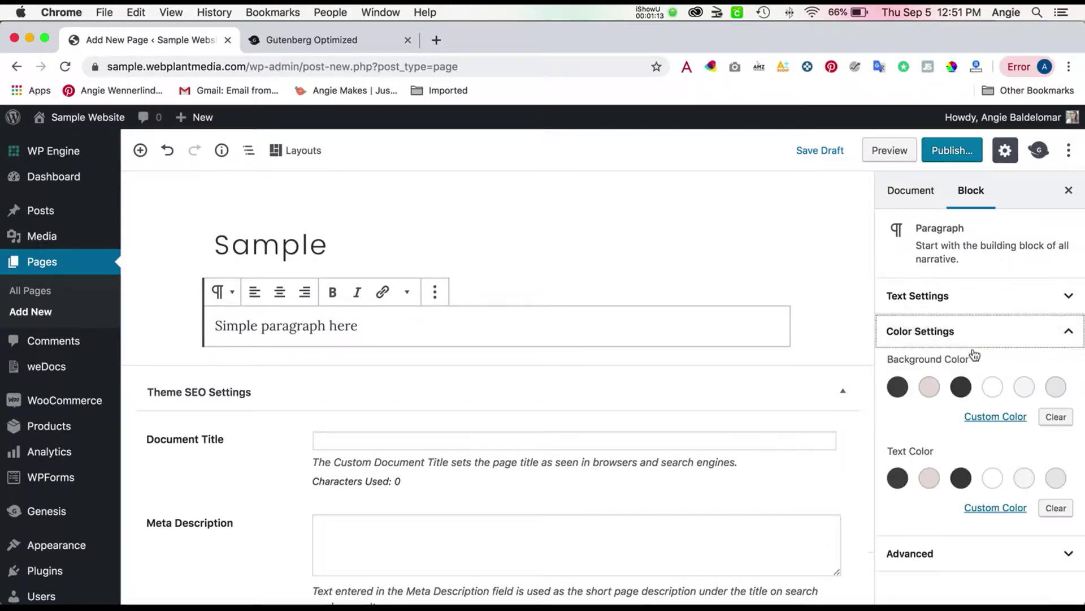
{"action": "left_click", "coordinate": [929, 386]}
{"action": "left_click", "coordinate": [939, 552]}
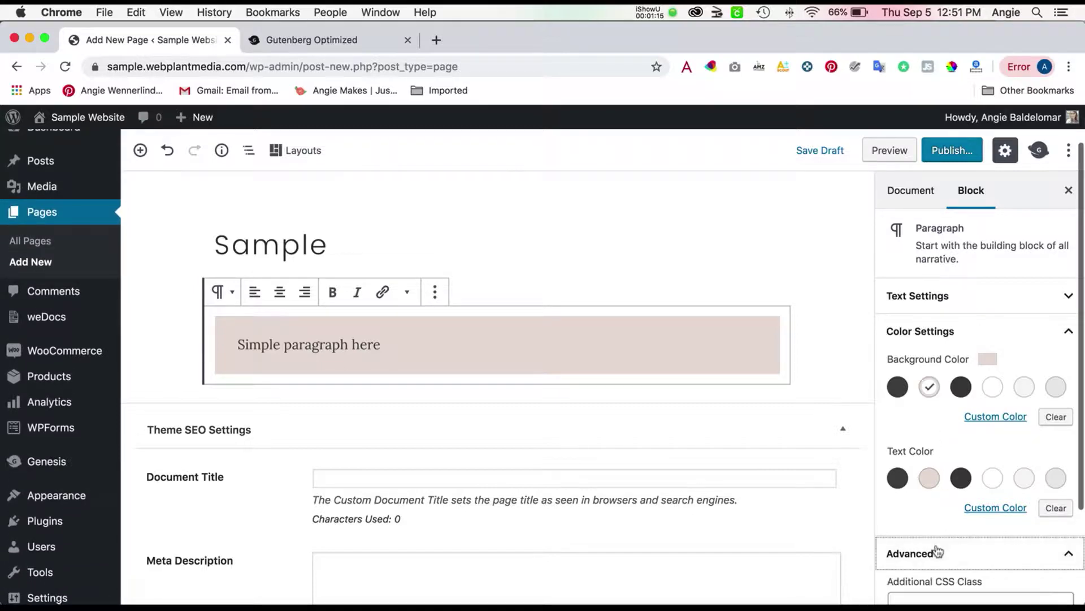
{"action": "scroll", "coordinate": [938, 550], "scroll_direction": "down", "scroll_amount": 1}
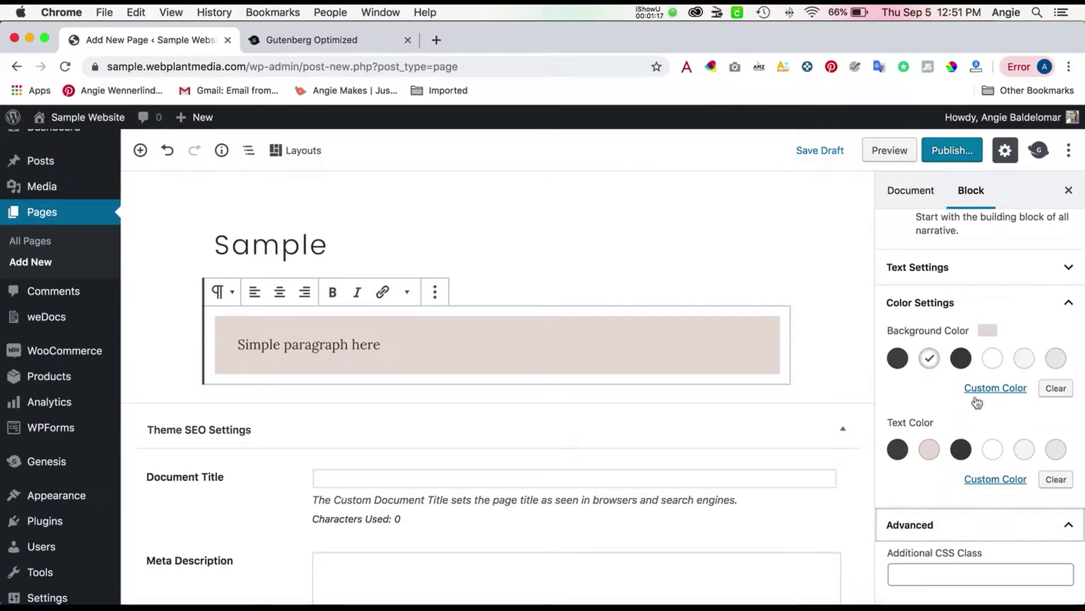
{"action": "left_click", "coordinate": [996, 528]}
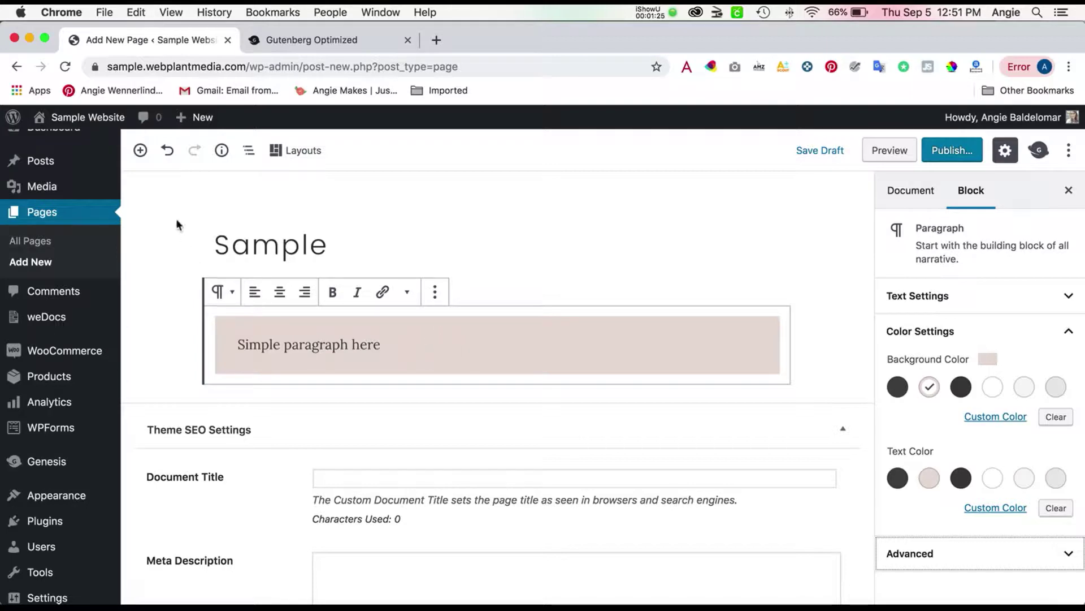
{"action": "left_click", "coordinate": [438, 291]}
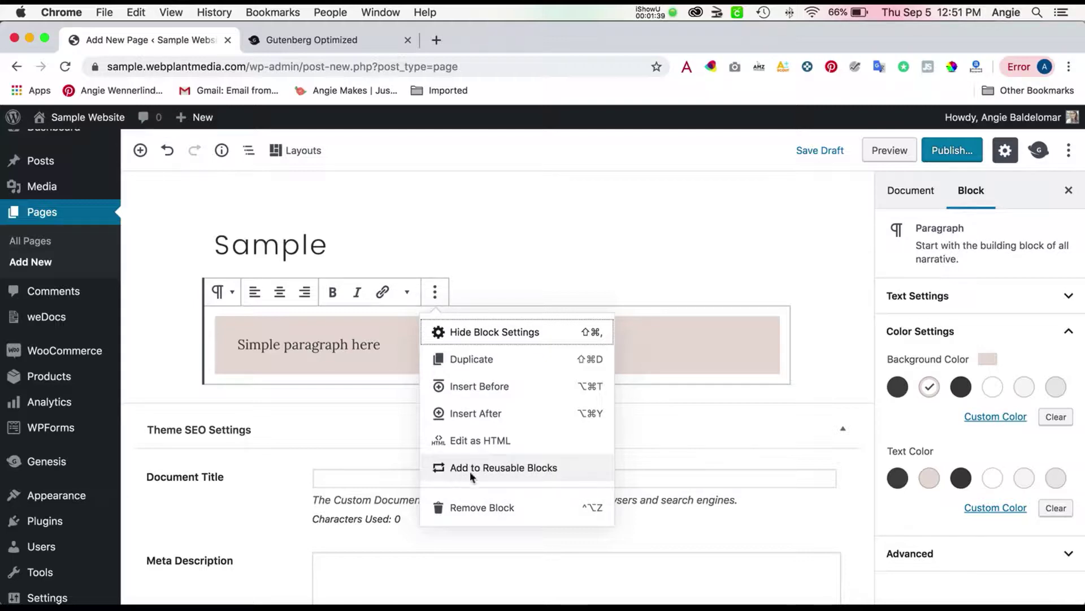
Save the pink paragraph as a reusable block named 'Paragraph A'
{"action": "left_click", "coordinate": [492, 469]}
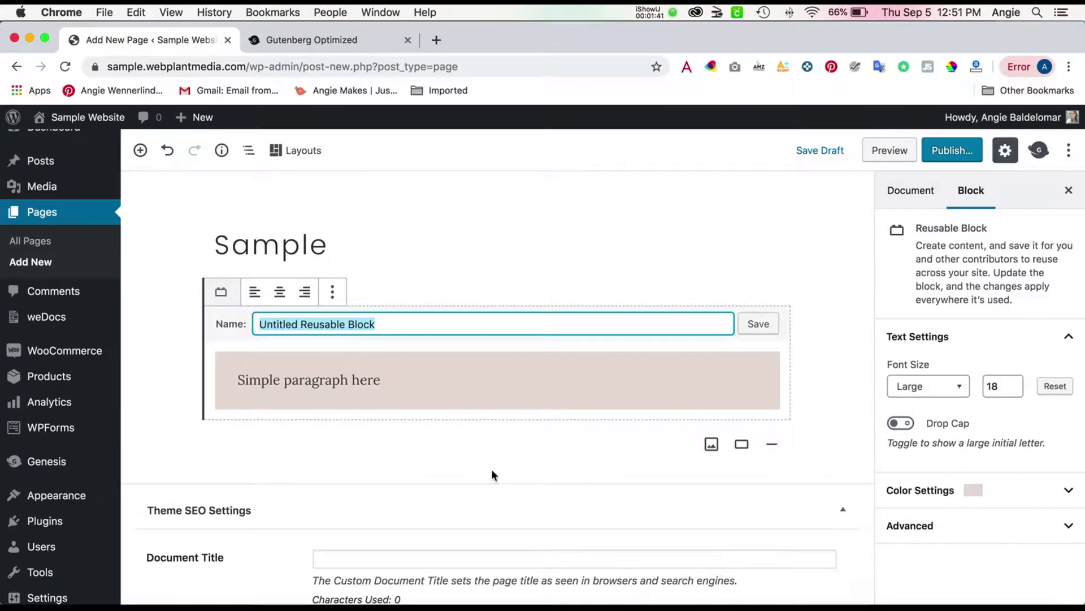
{"action": "key", "text": "BackSpace"}
{"action": "type", "text": "Paragraph a"}
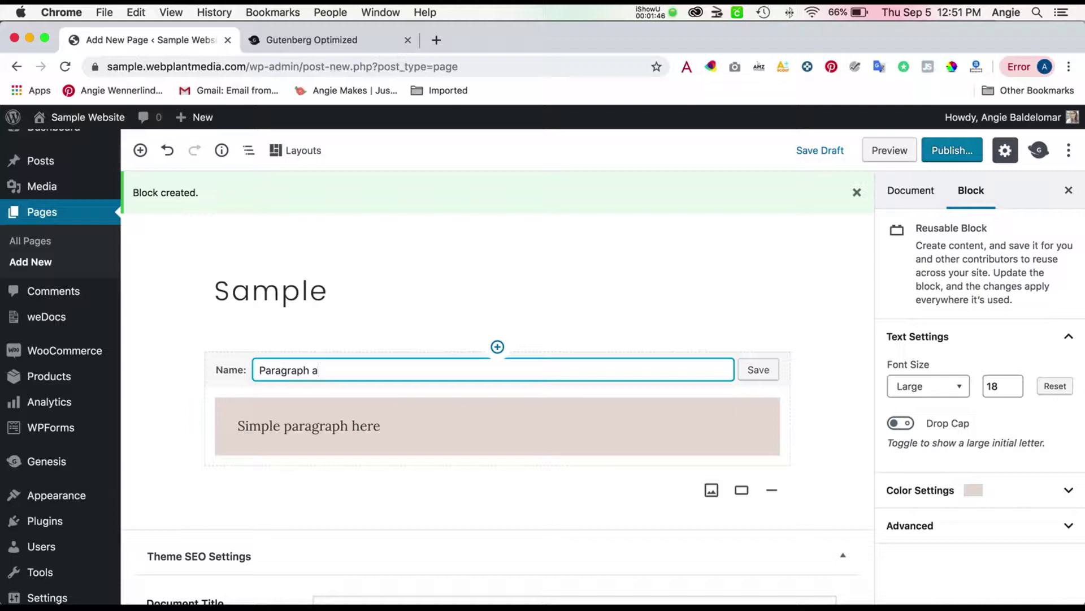
{"action": "key", "text": "BackSpace"}
{"action": "type", "text": "A"}
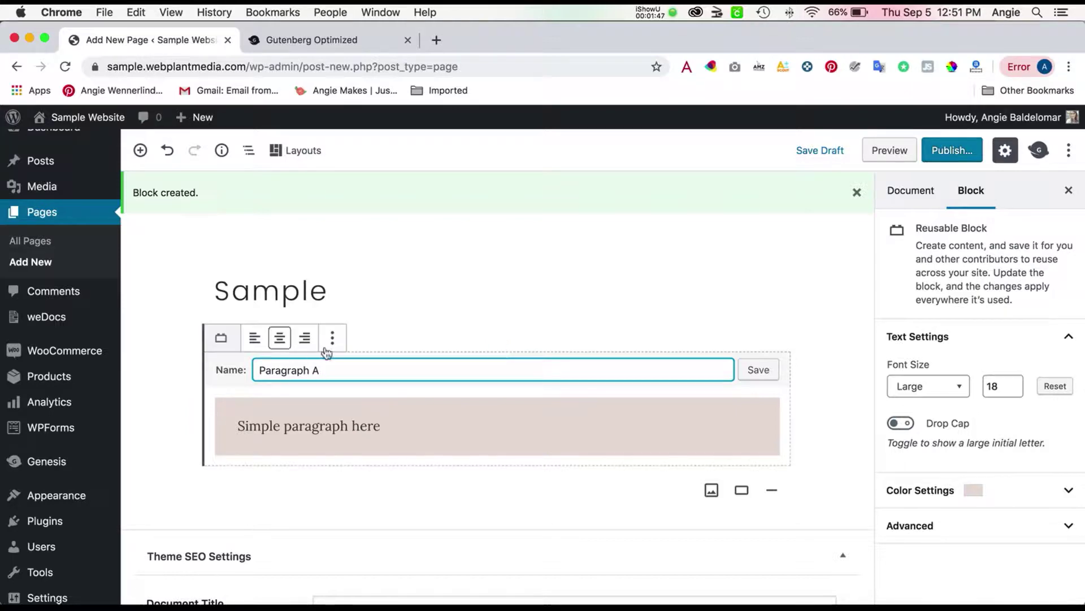
{"action": "left_click", "coordinate": [391, 313]}
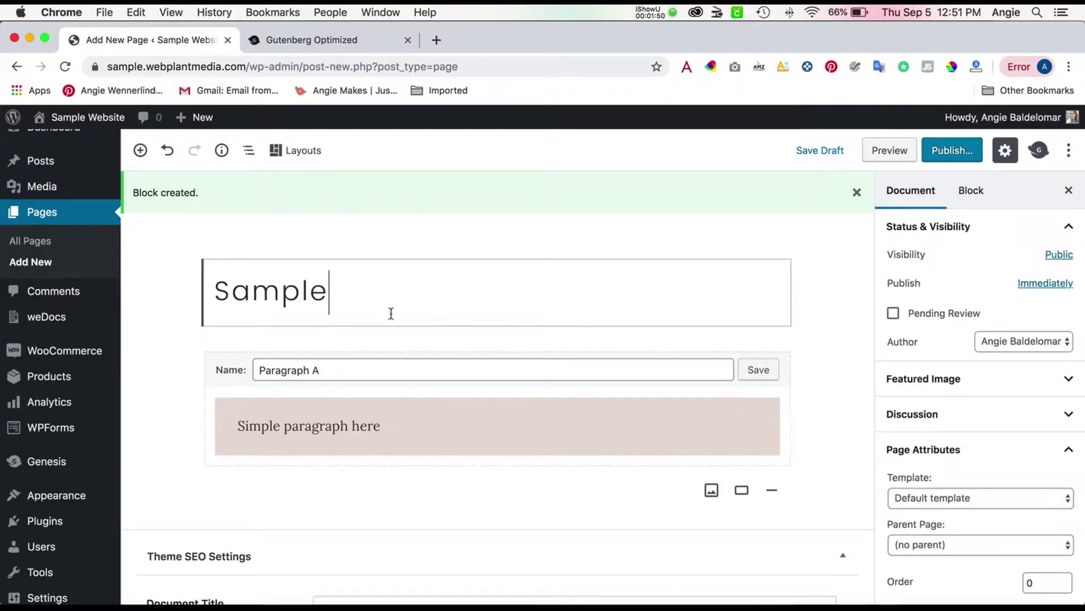
{"action": "left_click", "coordinate": [759, 370]}
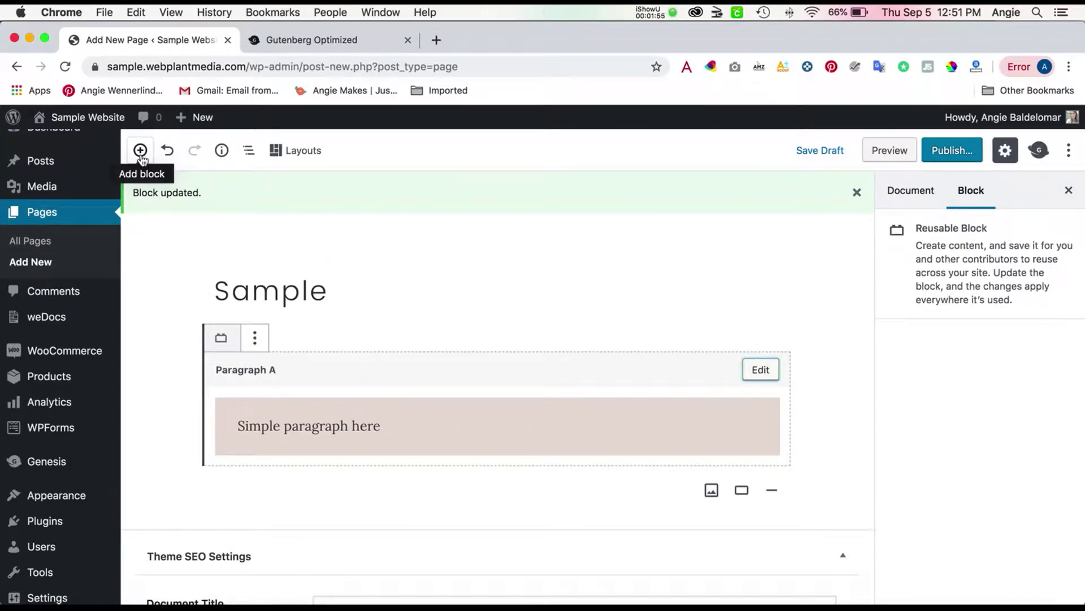
Insert the reusable Paragraph A block again and move the copy above the original
{"action": "left_click", "coordinate": [140, 151]}
{"action": "scroll", "coordinate": [238, 374], "scroll_direction": "down", "scroll_amount": 5}
{"action": "scroll", "coordinate": [230, 395], "scroll_direction": "down", "scroll_amount": 1}
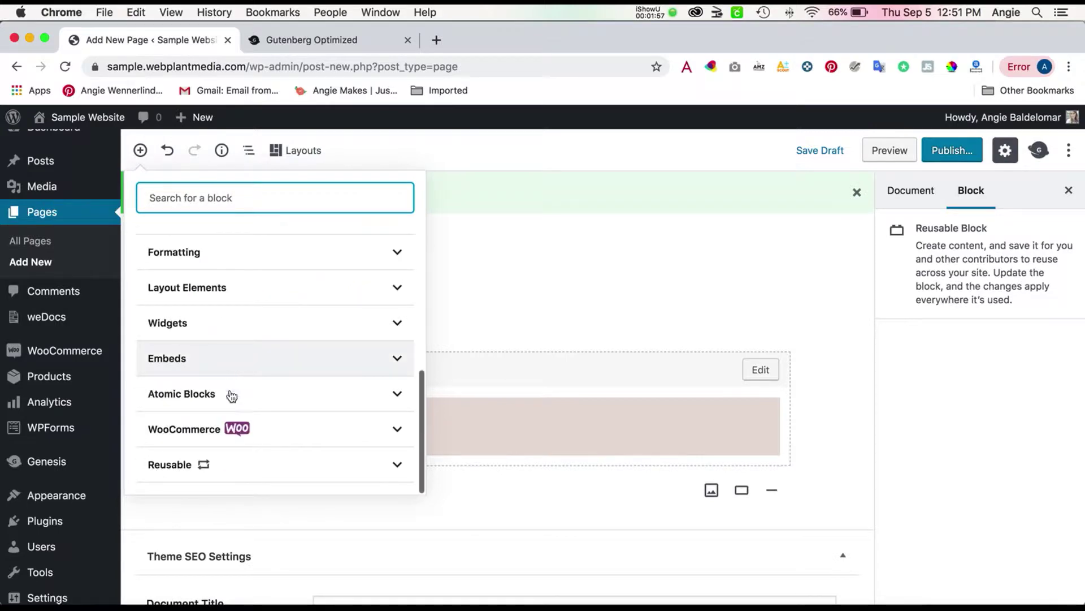
{"action": "left_click", "coordinate": [235, 466]}
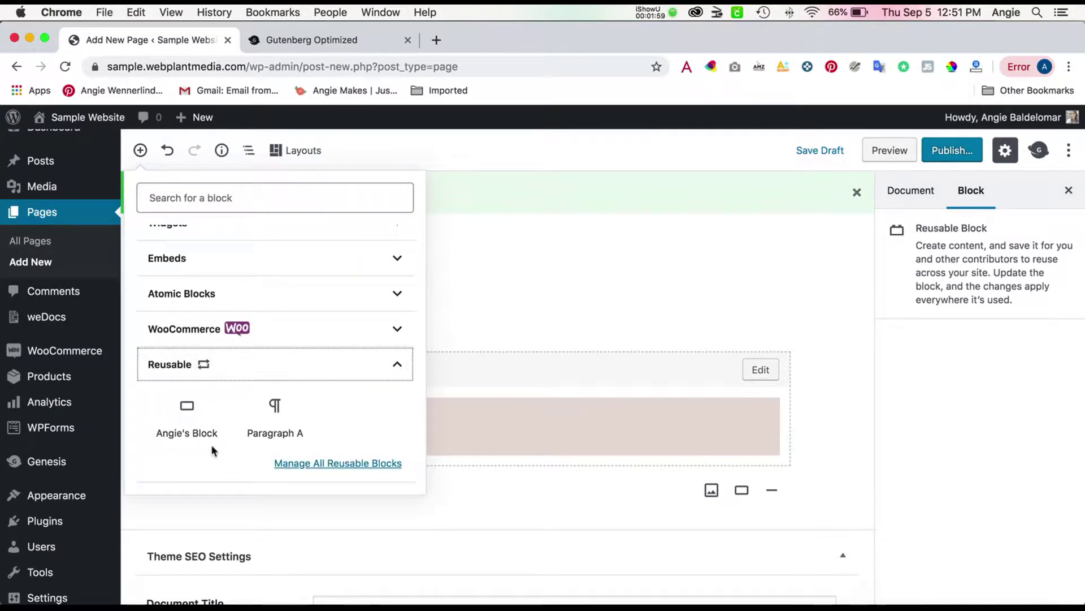
{"action": "mouse_move", "coordinate": [187, 418]}
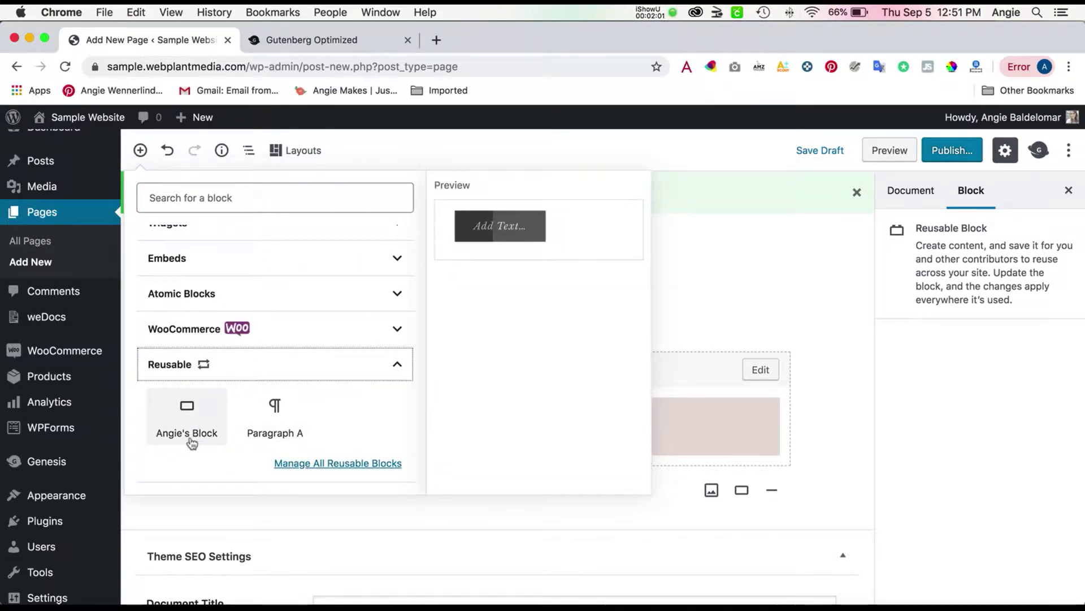
{"action": "left_click", "coordinate": [288, 438]}
{"action": "key", "text": "ctrl+alt+shift+t"}
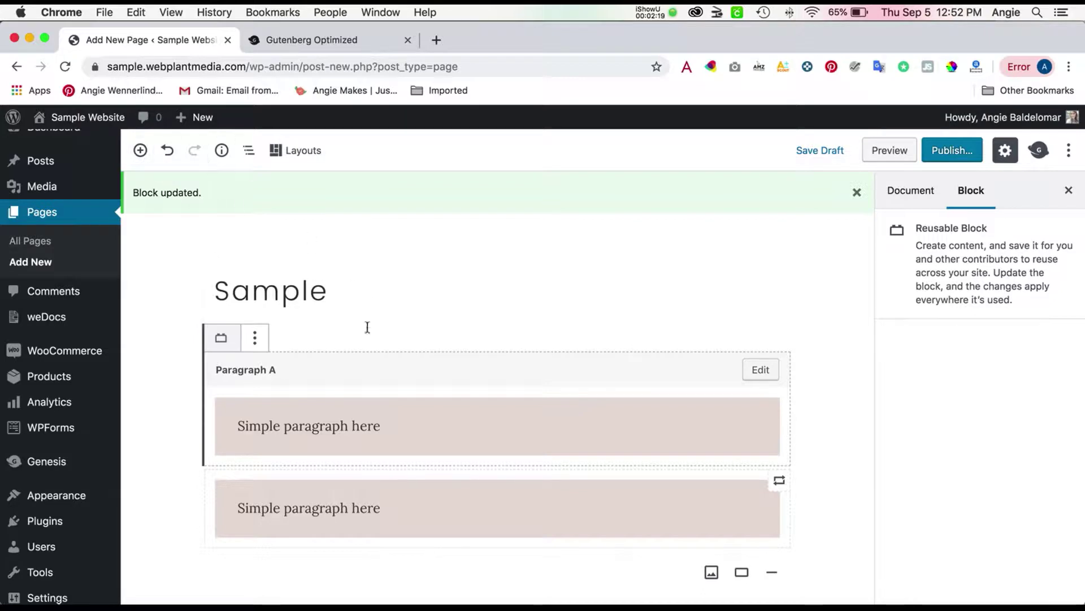
Remove the duplicate Paragraph A block, leaving one pink paragraph
{"action": "left_click", "coordinate": [254, 337]}
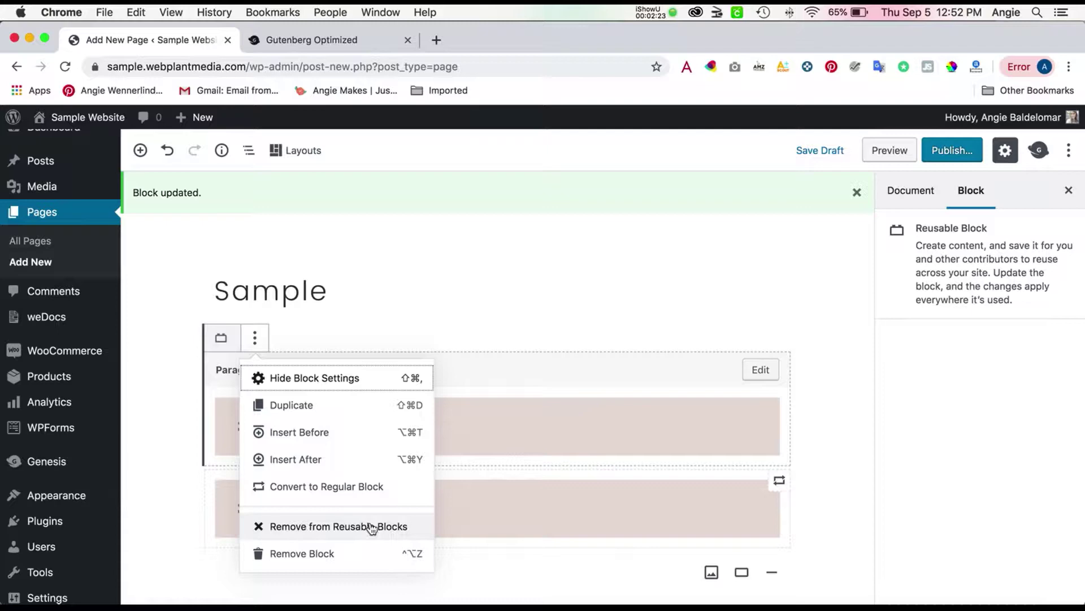
{"action": "left_click", "coordinate": [281, 551]}
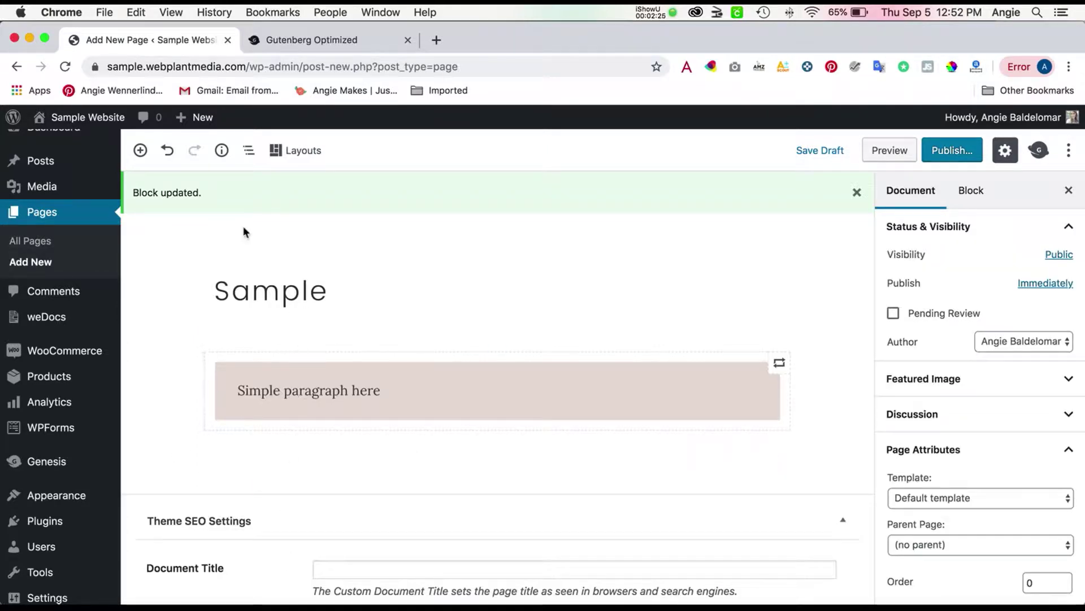
{"action": "left_click", "coordinate": [140, 153]}
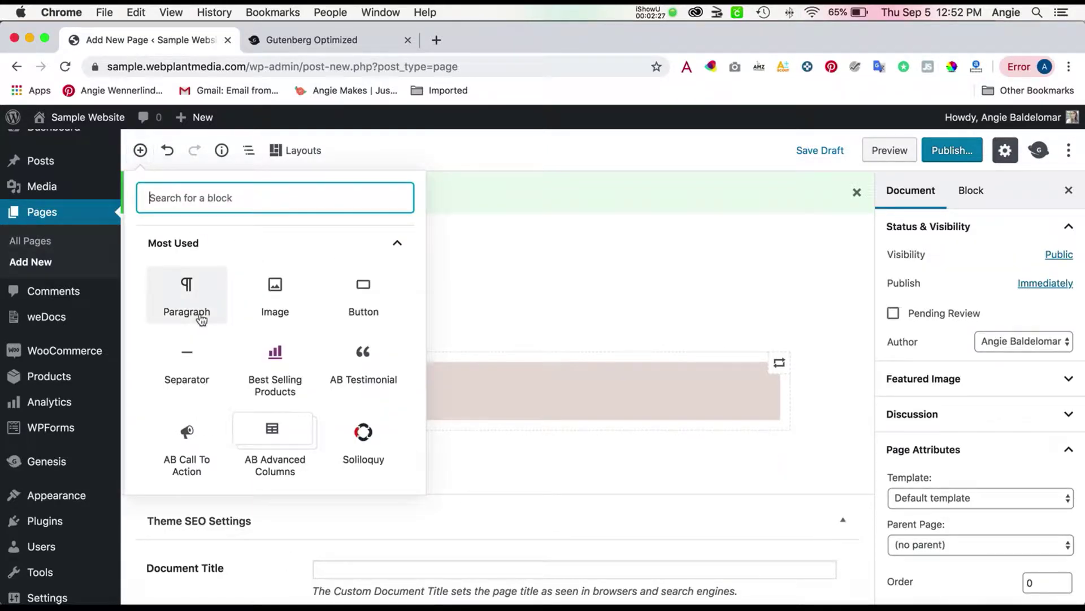
Add an Image block with the roses-in-a-crate photo from the Media Library
{"action": "left_click", "coordinate": [263, 306]}
{"action": "scroll", "coordinate": [406, 453], "scroll_direction": "down", "scroll_amount": 3}
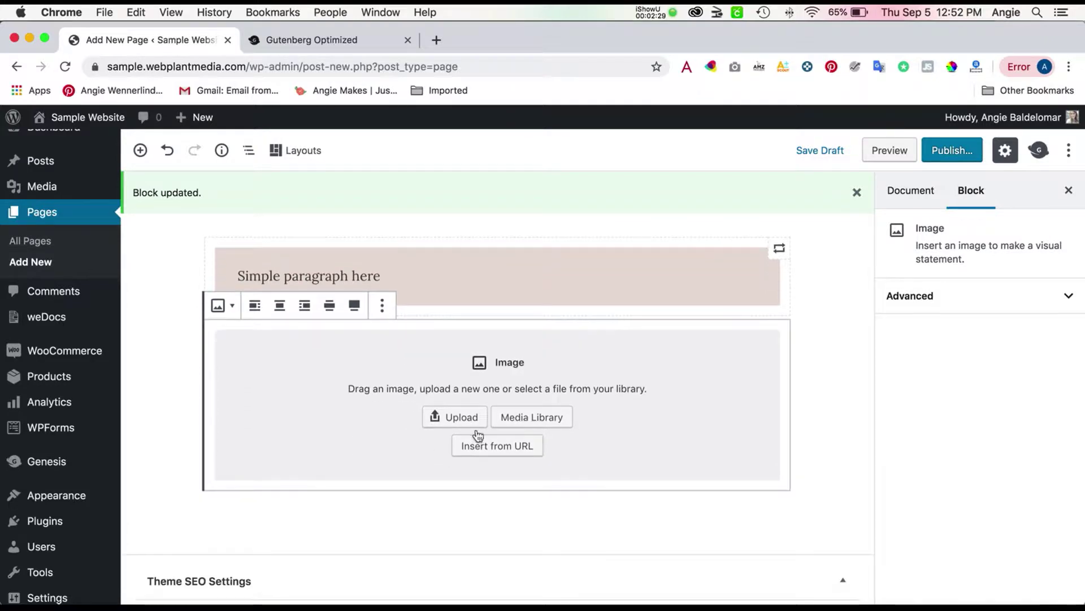
{"action": "left_click", "coordinate": [542, 418]}
{"action": "left_click", "coordinate": [210, 296]}
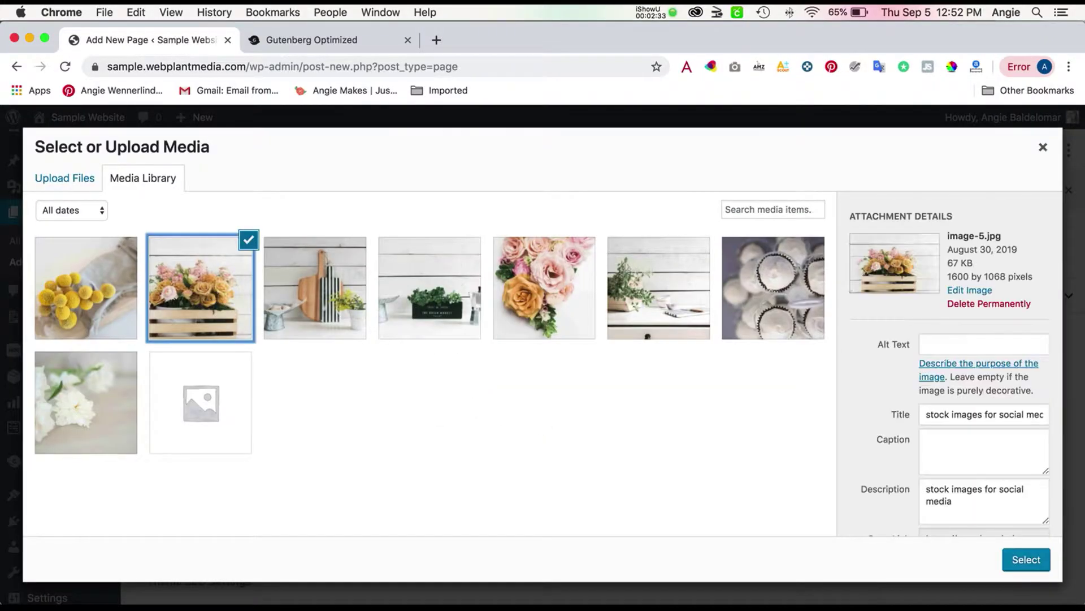
{"action": "left_click", "coordinate": [1026, 559]}
{"action": "scroll", "coordinate": [606, 386], "scroll_direction": "down", "scroll_amount": 1}
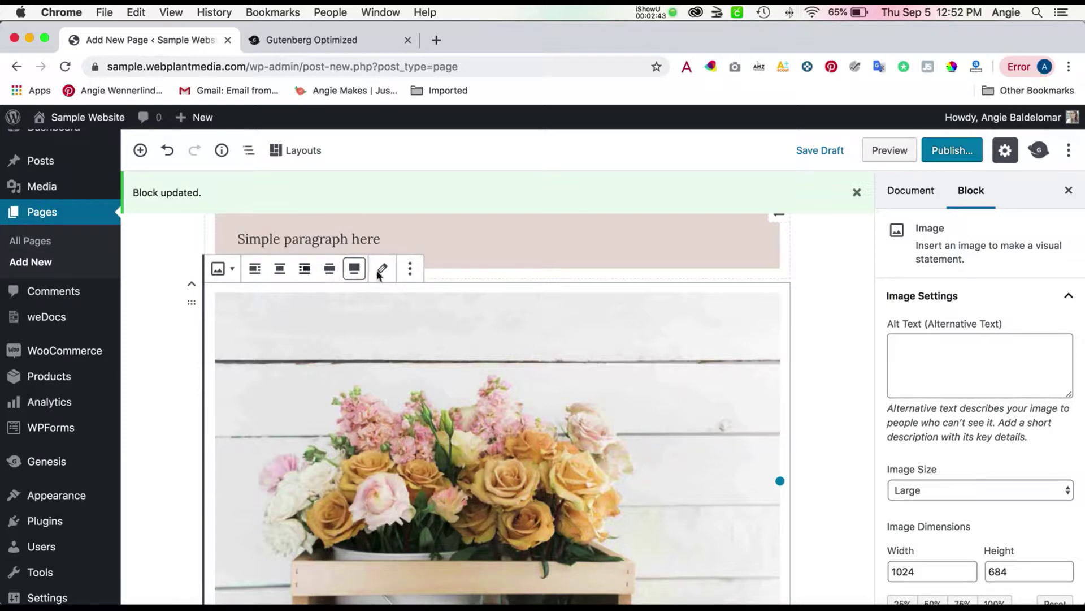
{"action": "scroll", "coordinate": [569, 460], "scroll_direction": "down", "scroll_amount": 5}
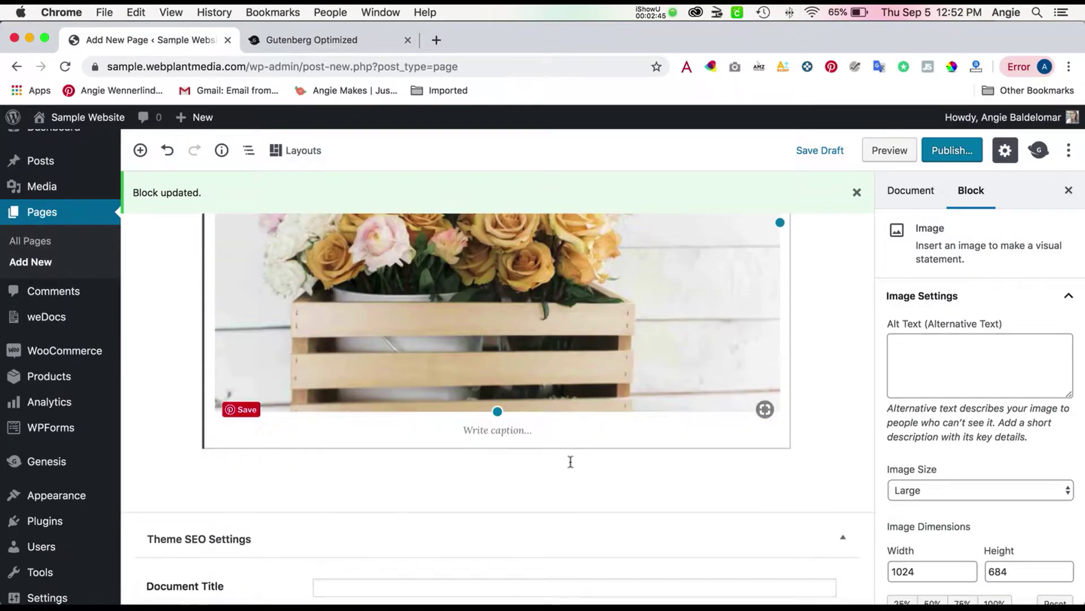
{"action": "left_click", "coordinate": [493, 432]}
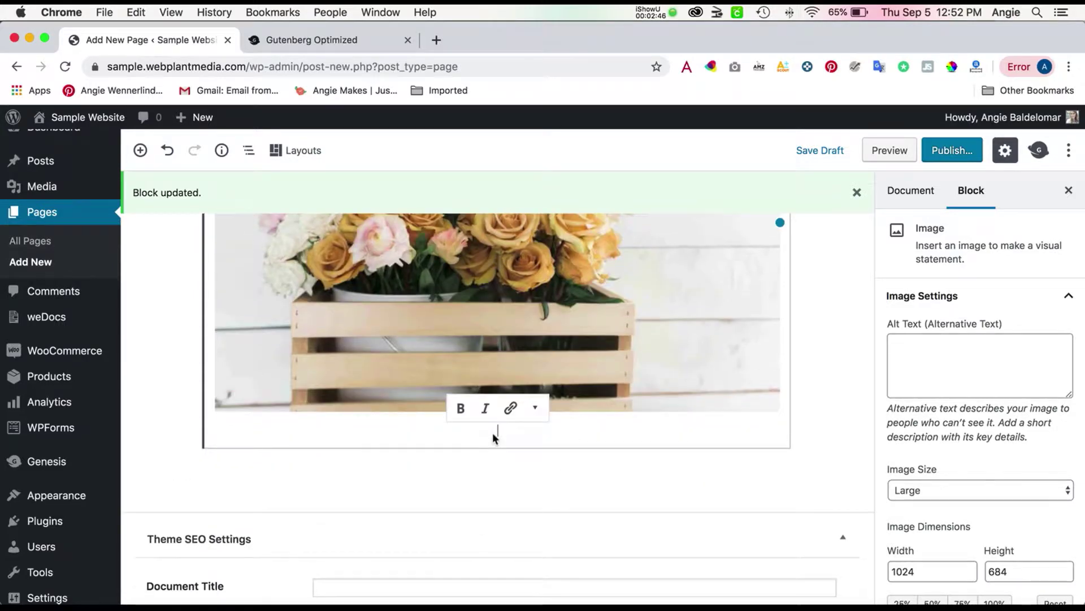
Add a Soliloquy slider block below the image set to Home Page Slider
{"action": "left_click", "coordinate": [359, 472]}
{"action": "left_click", "coordinate": [181, 450]}
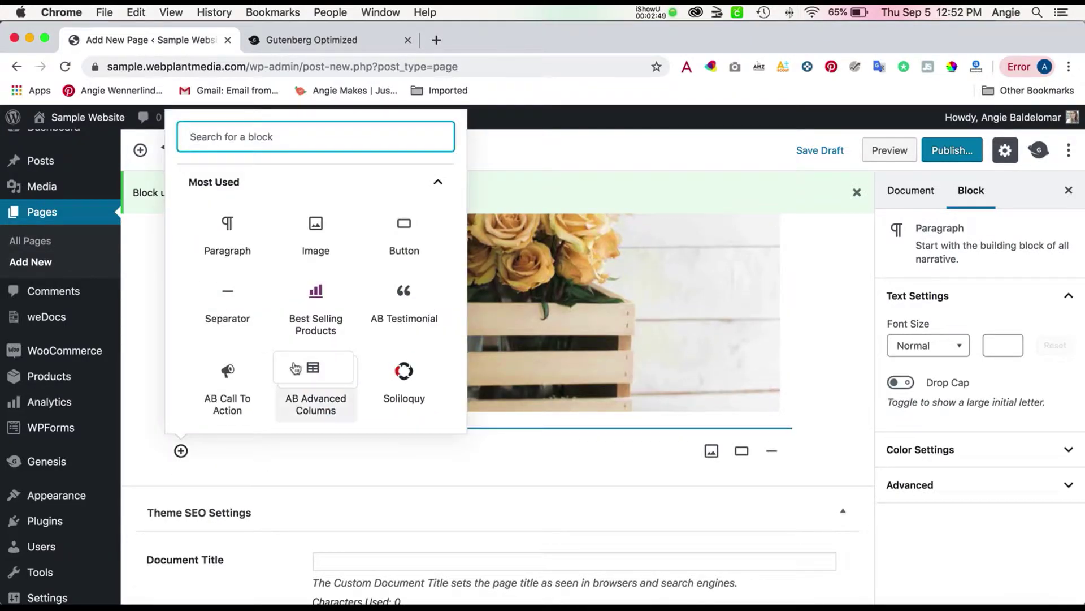
{"action": "scroll", "coordinate": [293, 364], "scroll_direction": "down", "scroll_amount": 2}
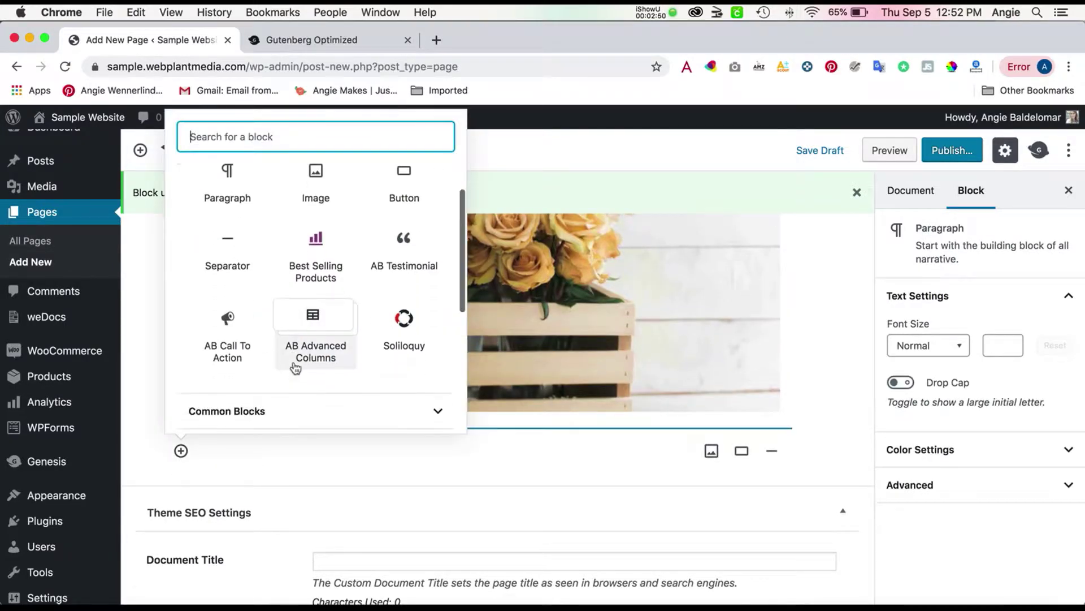
{"action": "left_click", "coordinate": [428, 346]}
{"action": "mouse_move", "coordinate": [50, 428]}
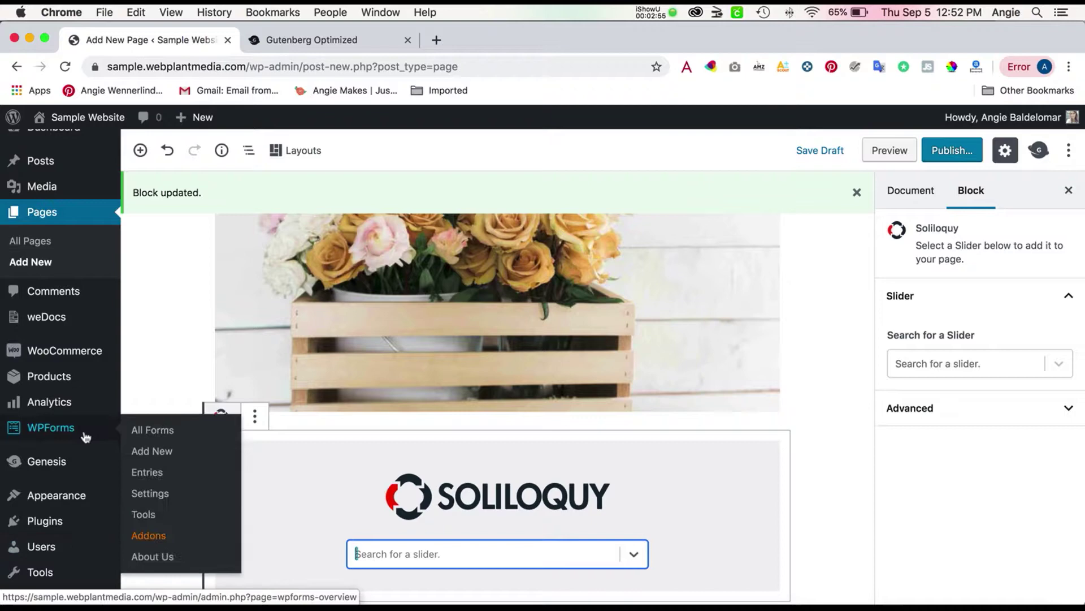
{"action": "scroll", "coordinate": [86, 436], "scroll_direction": "down", "scroll_amount": 3}
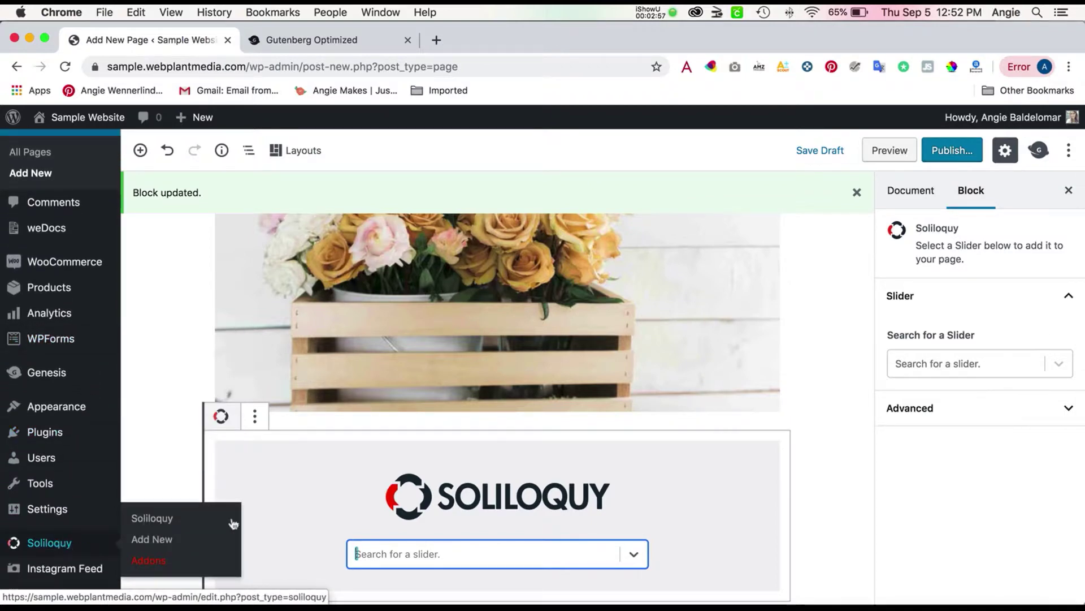
{"action": "left_click", "coordinate": [635, 554]}
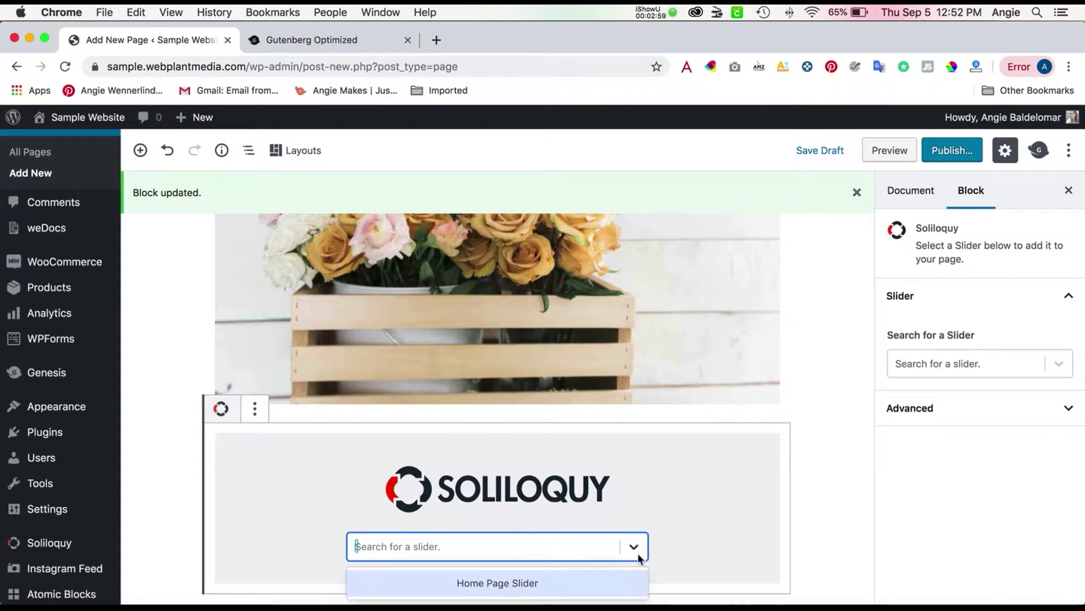
{"action": "left_click", "coordinate": [586, 582]}
{"action": "scroll", "coordinate": [631, 477], "scroll_direction": "down", "scroll_amount": 1}
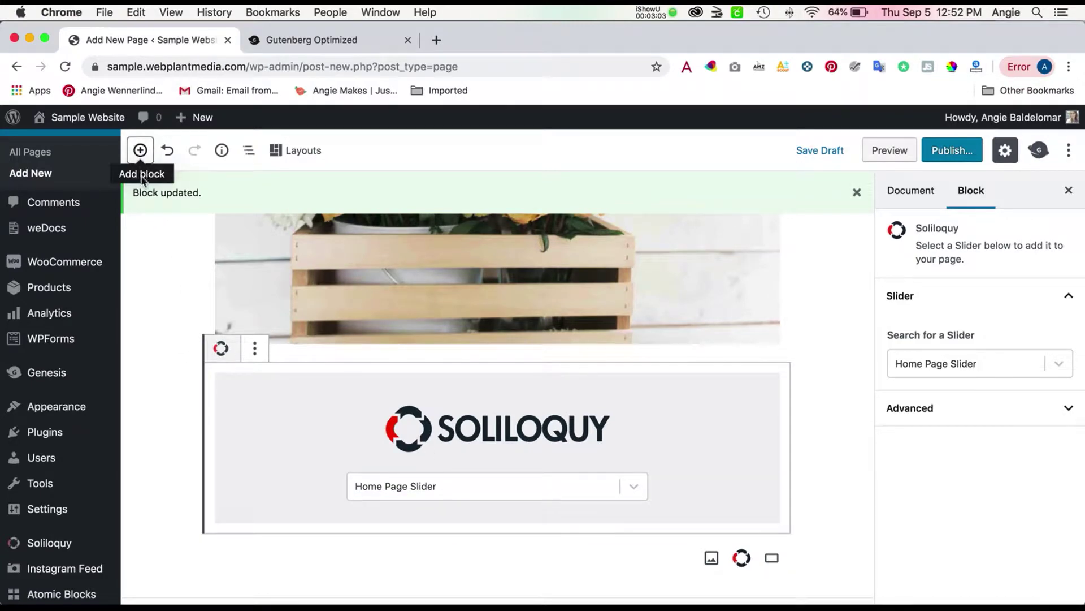
Add a Button block below the slider with a dark background and white text
{"action": "left_click", "coordinate": [141, 152]}
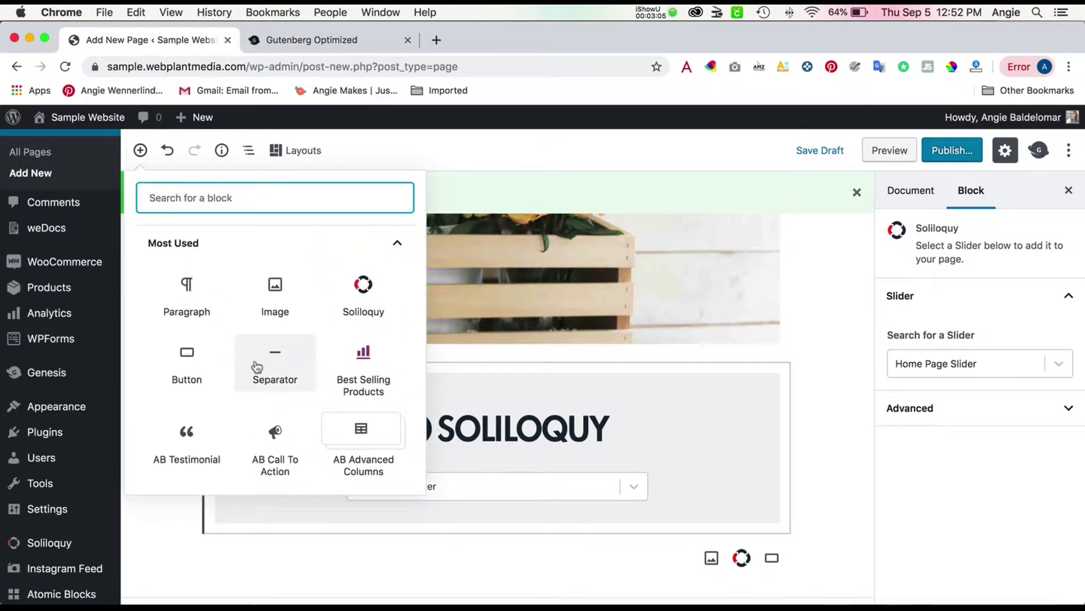
{"action": "left_click", "coordinate": [204, 335]}
{"action": "scroll", "coordinate": [331, 485], "scroll_direction": "down", "scroll_amount": 1}
{"action": "scroll", "coordinate": [332, 485], "scroll_direction": "down", "scroll_amount": 3}
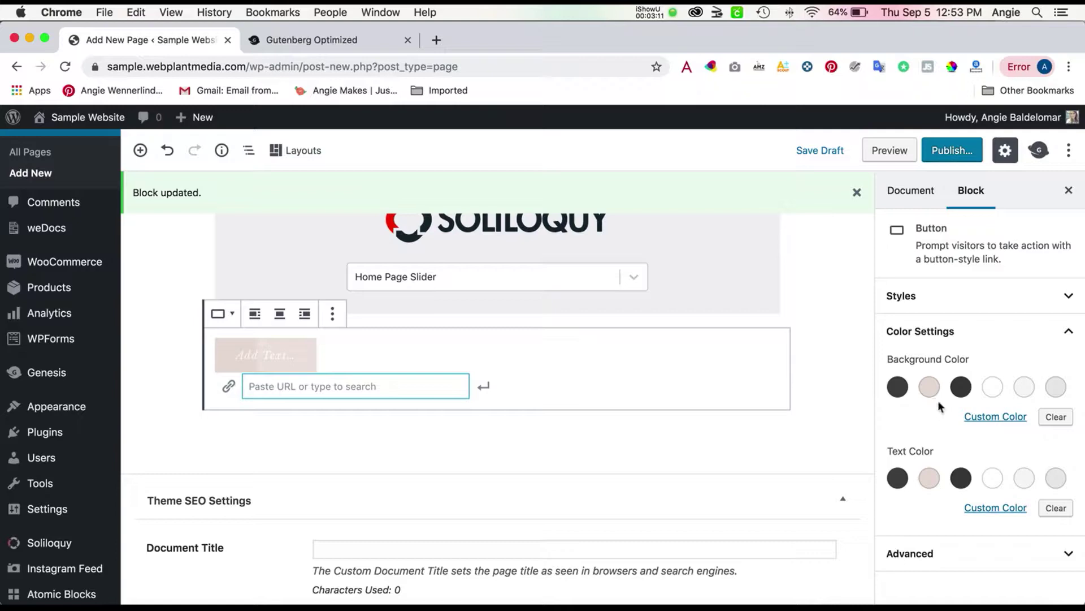
{"action": "scroll", "coordinate": [937, 400], "scroll_direction": "down", "scroll_amount": 2}
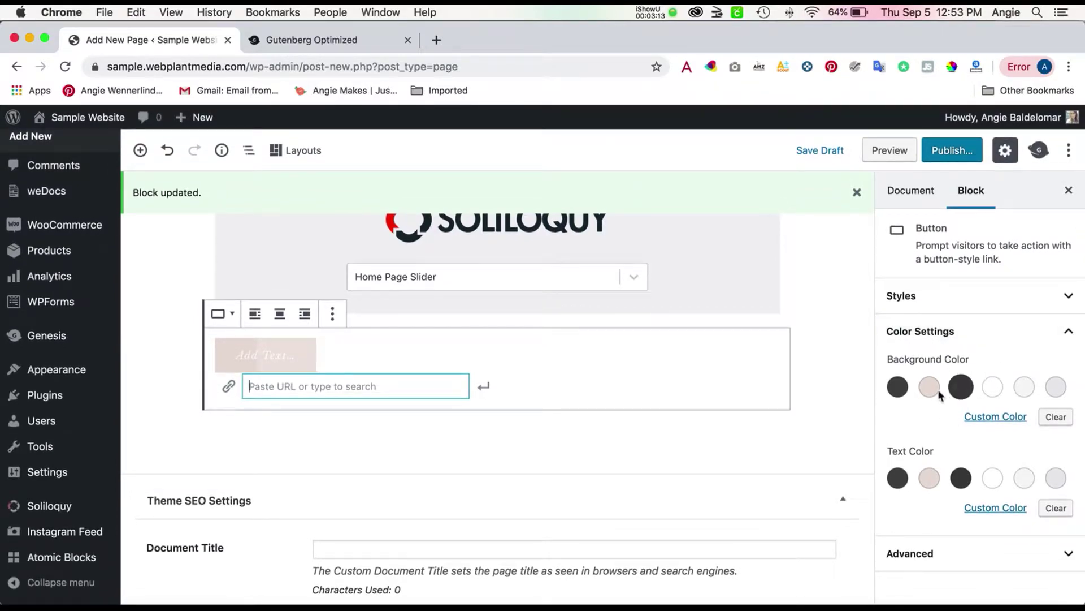
{"action": "left_click", "coordinate": [930, 387]}
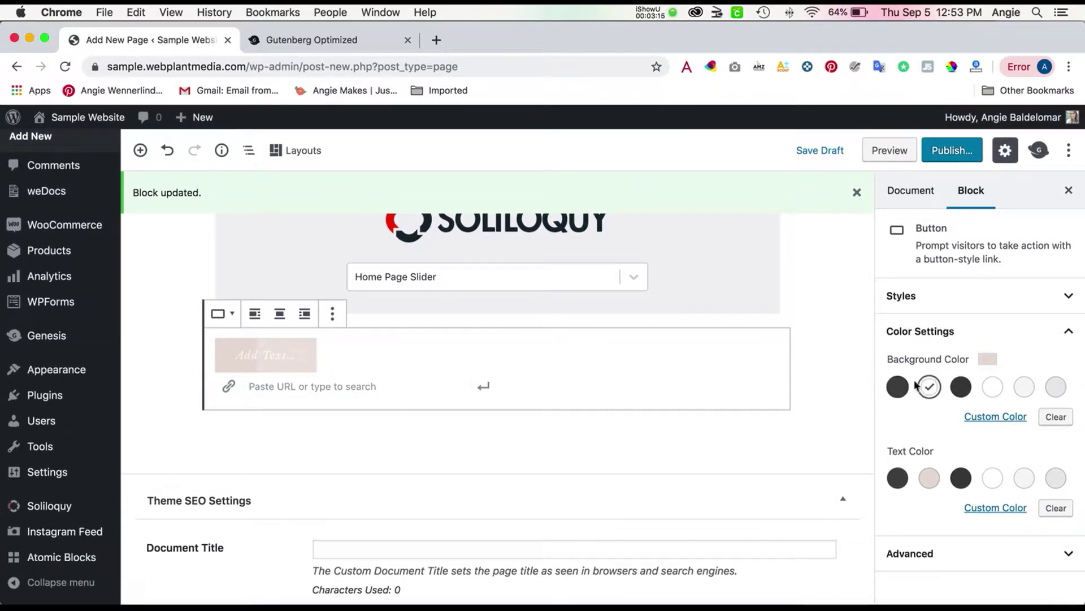
{"action": "left_click", "coordinate": [897, 387]}
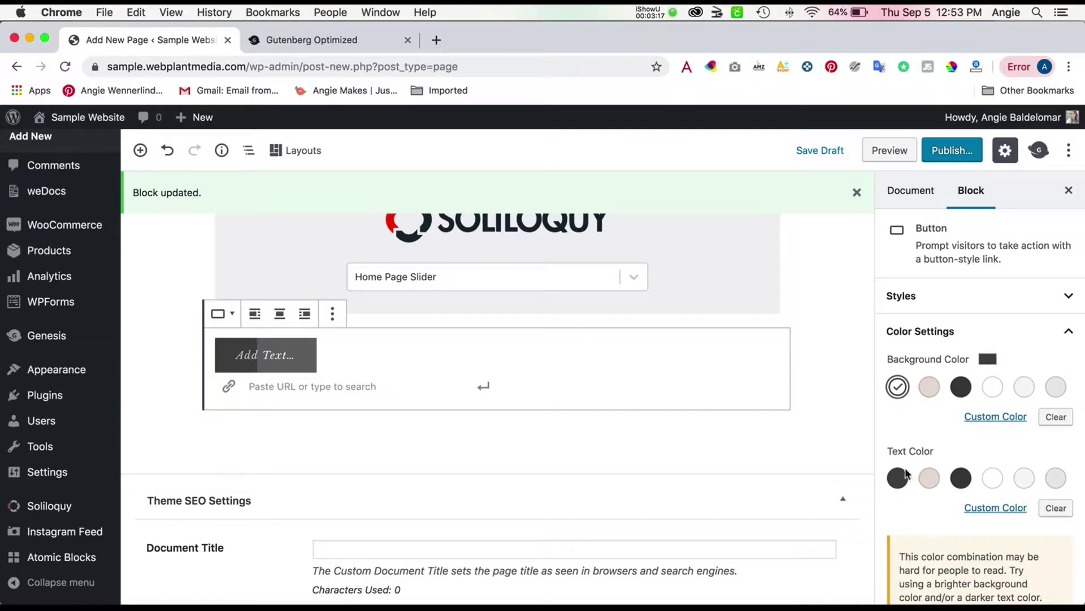
{"action": "left_click", "coordinate": [930, 477]}
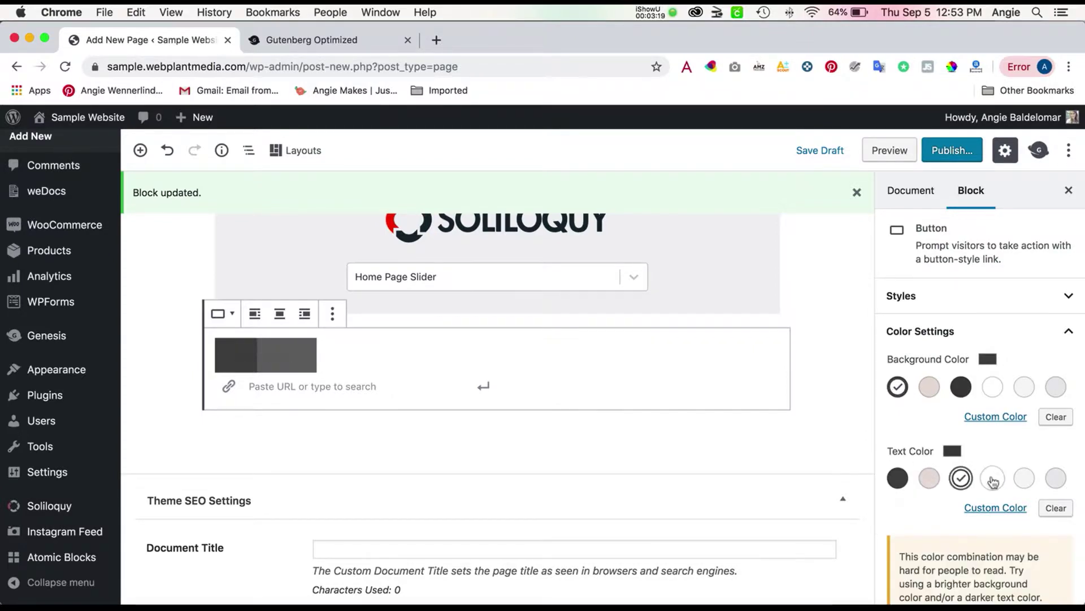
{"action": "left_click", "coordinate": [993, 480]}
{"action": "left_click", "coordinate": [995, 555]}
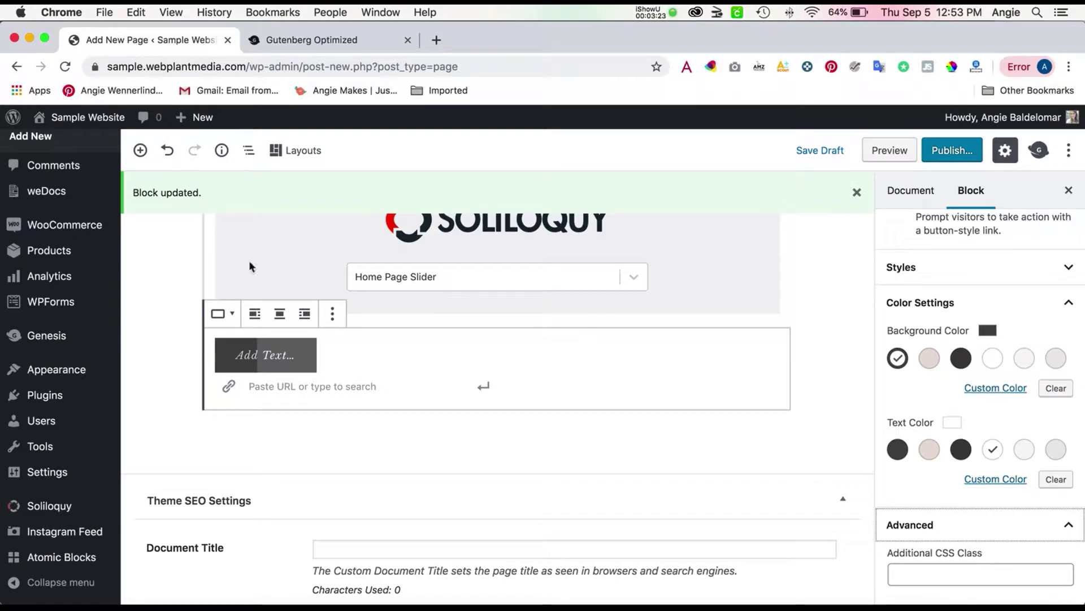
Insert a Separator block below the button
{"action": "left_click", "coordinate": [140, 150]}
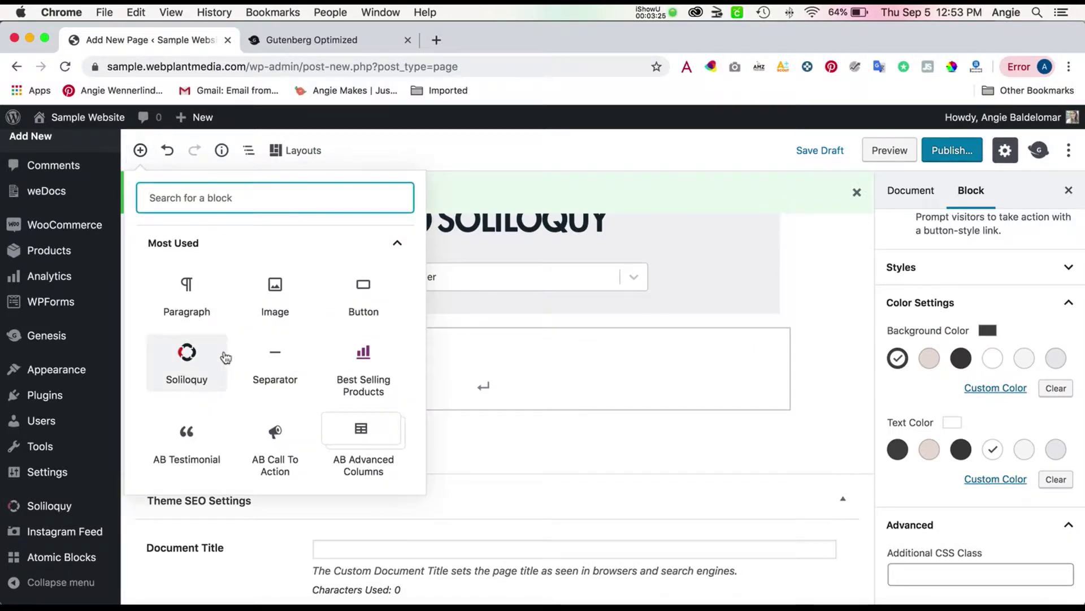
{"action": "scroll", "coordinate": [225, 356], "scroll_direction": "down", "scroll_amount": 1}
{"action": "left_click", "coordinate": [268, 320]}
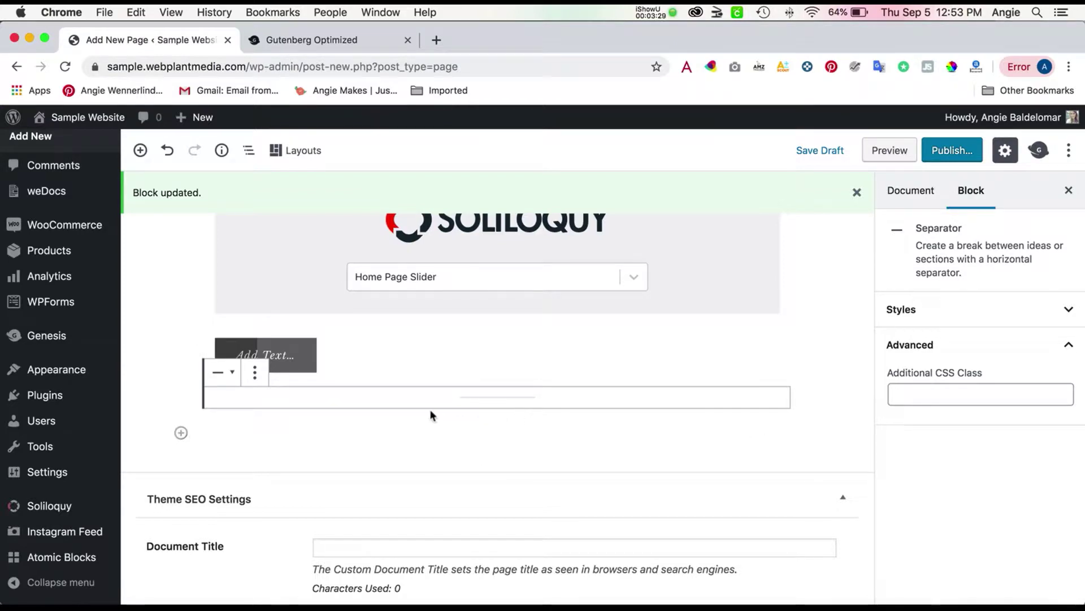
Open the Atomic Blocks Layout Selector from the AB Layouts block
{"action": "left_click", "coordinate": [181, 433]}
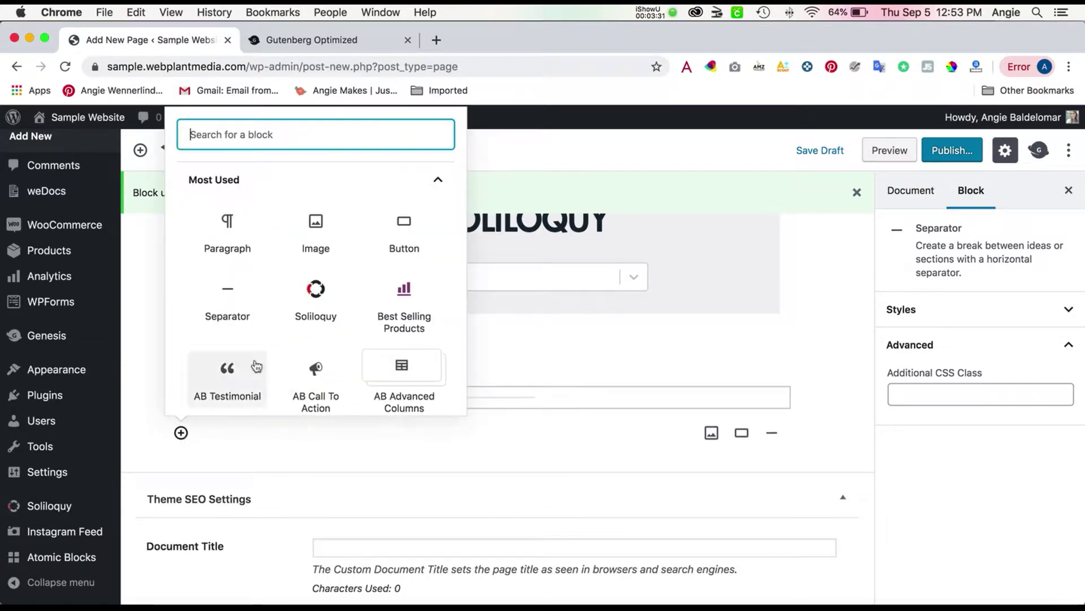
{"action": "scroll", "coordinate": [263, 355], "scroll_direction": "down", "scroll_amount": 2}
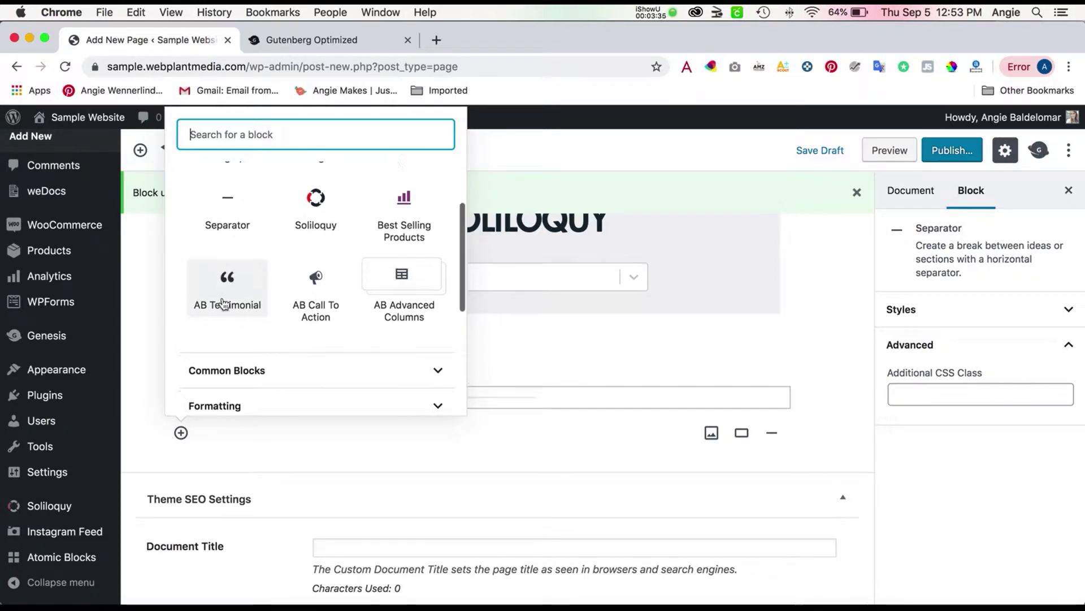
{"action": "scroll", "coordinate": [224, 304], "scroll_direction": "down", "scroll_amount": 1}
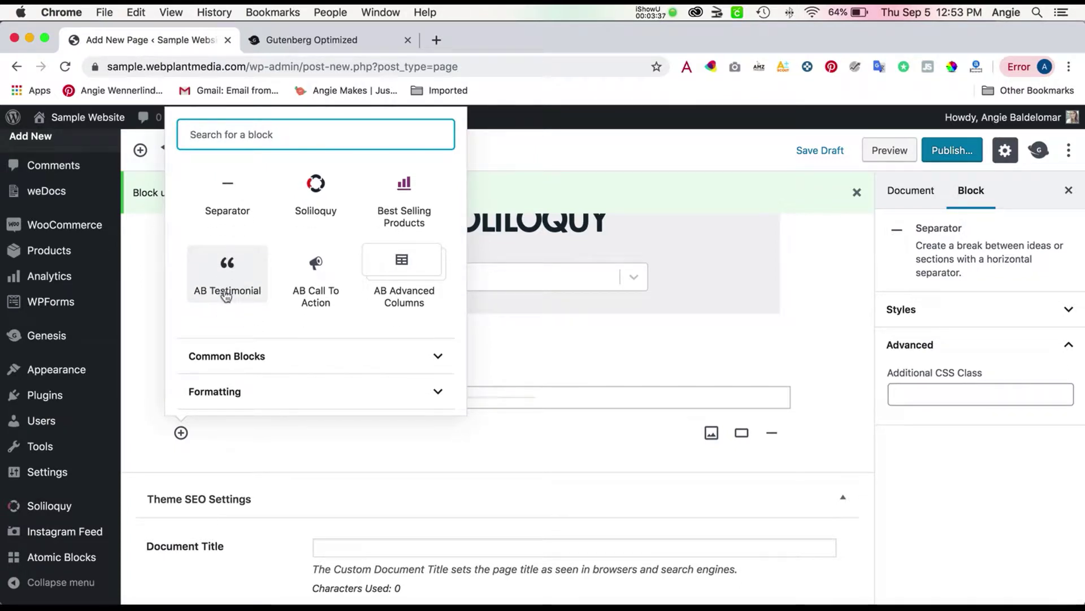
{"action": "scroll", "coordinate": [226, 296], "scroll_direction": "down", "scroll_amount": 2}
{"action": "scroll", "coordinate": [226, 295], "scroll_direction": "down", "scroll_amount": 4}
{"action": "scroll", "coordinate": [225, 295], "scroll_direction": "down", "scroll_amount": 2}
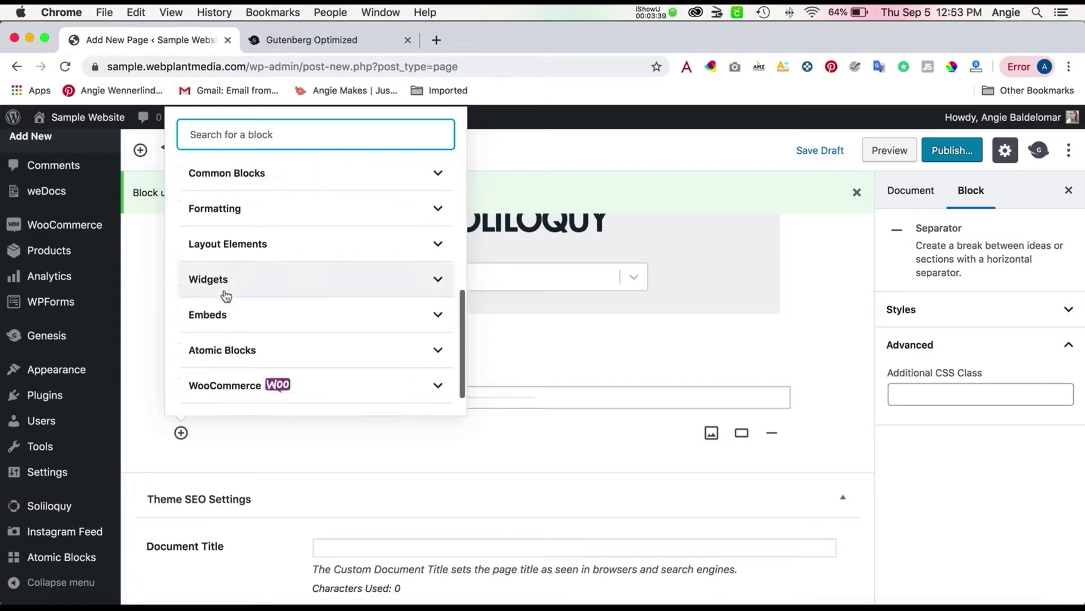
{"action": "scroll", "coordinate": [227, 306], "scroll_direction": "down", "scroll_amount": 1}
{"action": "left_click", "coordinate": [230, 320]}
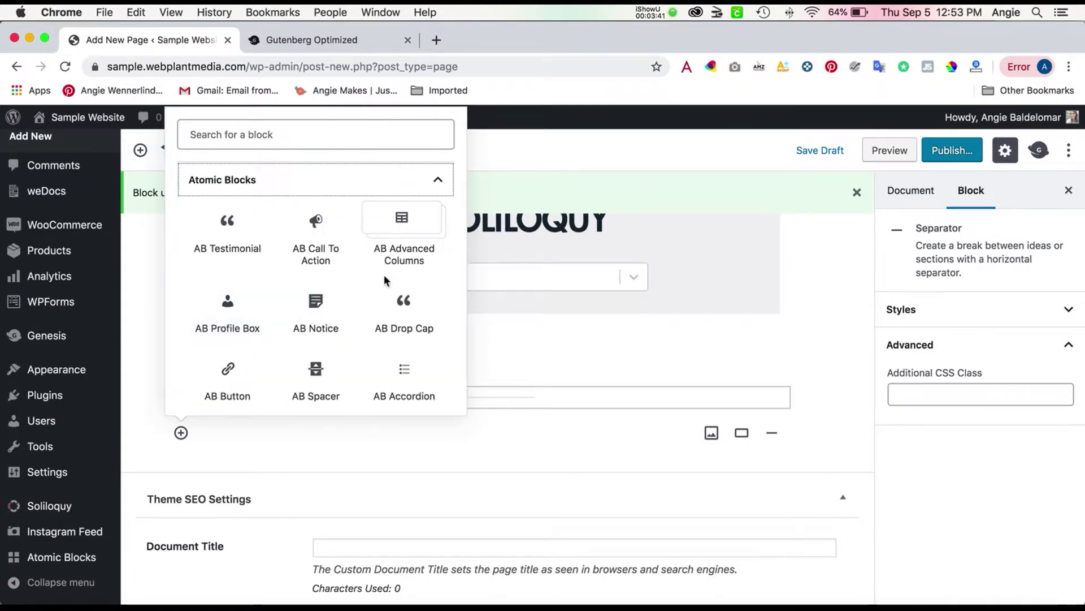
{"action": "scroll", "coordinate": [382, 279], "scroll_direction": "down", "scroll_amount": 2}
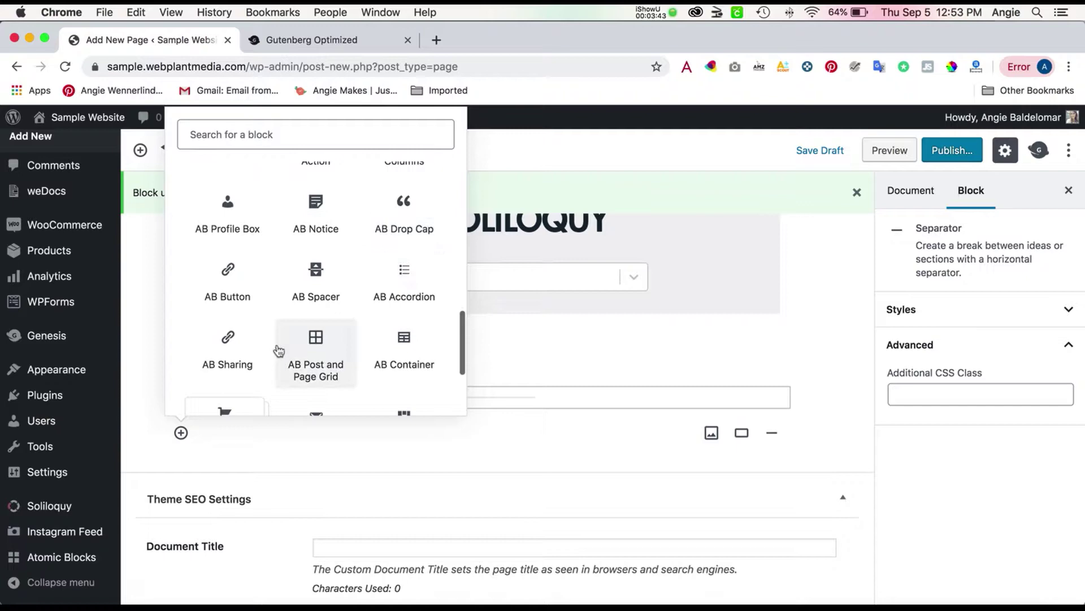
{"action": "scroll", "coordinate": [279, 352], "scroll_direction": "down", "scroll_amount": 1}
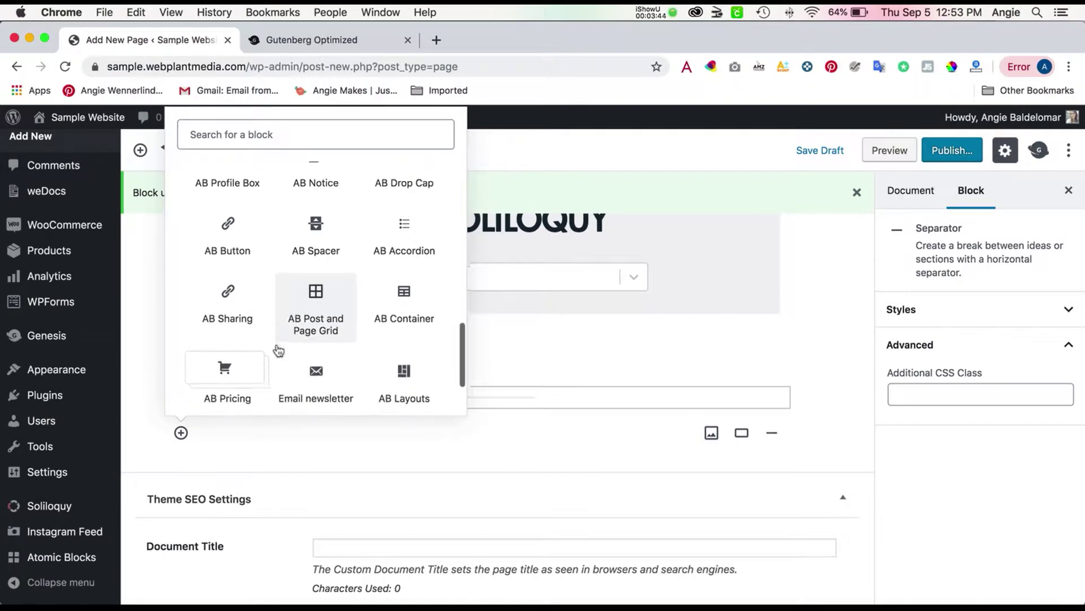
{"action": "left_click", "coordinate": [405, 372]}
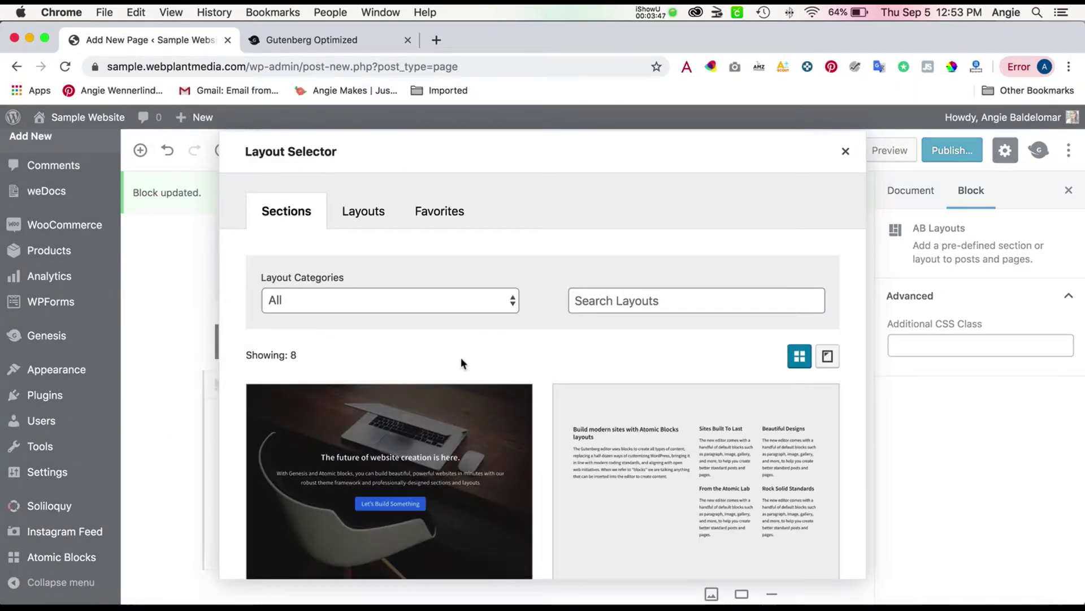
{"action": "scroll", "coordinate": [461, 356], "scroll_direction": "down", "scroll_amount": 5}
{"action": "scroll", "coordinate": [461, 360], "scroll_direction": "down", "scroll_amount": 5}
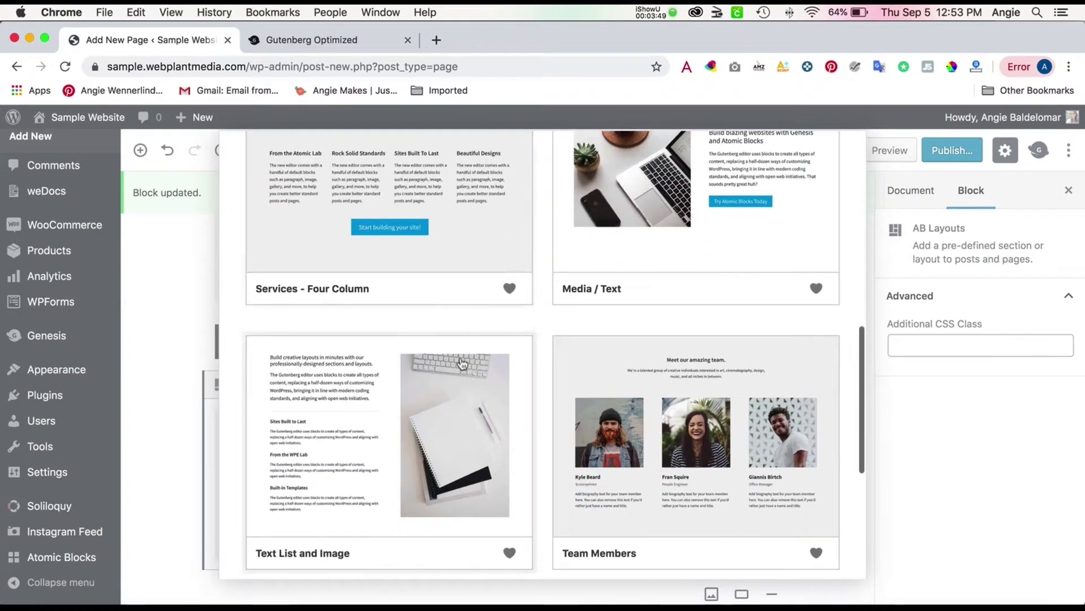
Insert the Team Members layout and replace Fran Acadia's photo with image-8.jpg
{"action": "left_click", "coordinate": [745, 530]}
{"action": "scroll", "coordinate": [656, 335], "scroll_direction": "down", "scroll_amount": 1}
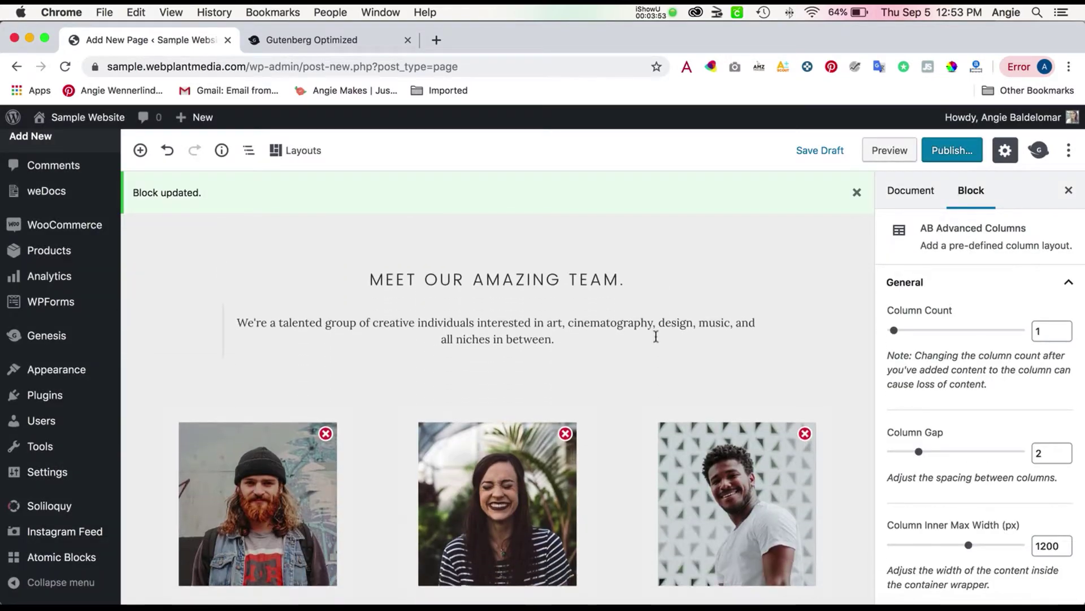
{"action": "scroll", "coordinate": [606, 378], "scroll_direction": "down", "scroll_amount": 3}
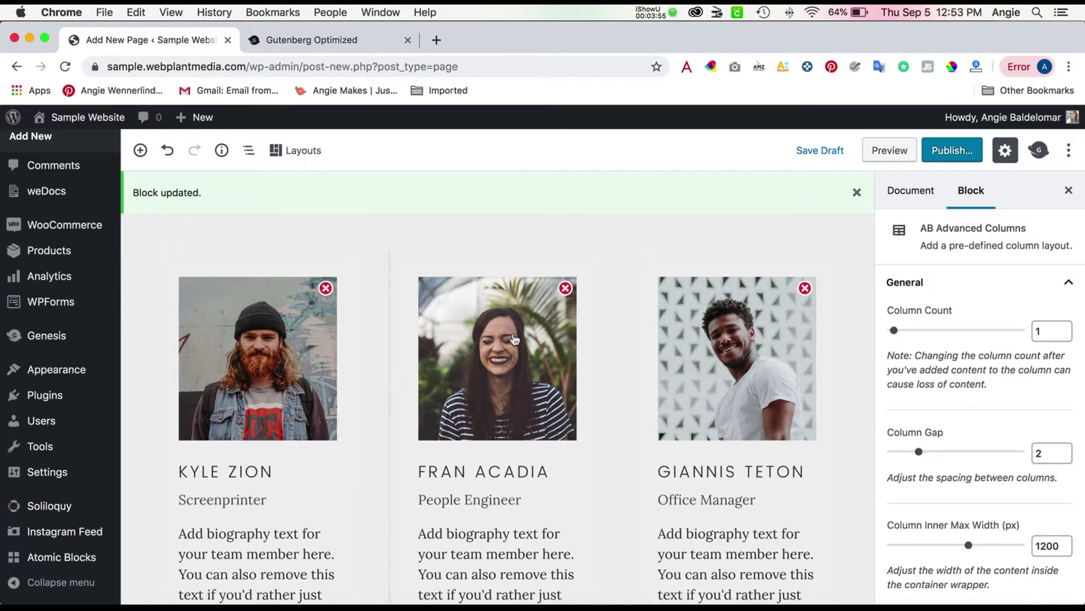
{"action": "left_click", "coordinate": [546, 327]}
{"action": "left_click", "coordinate": [338, 284]}
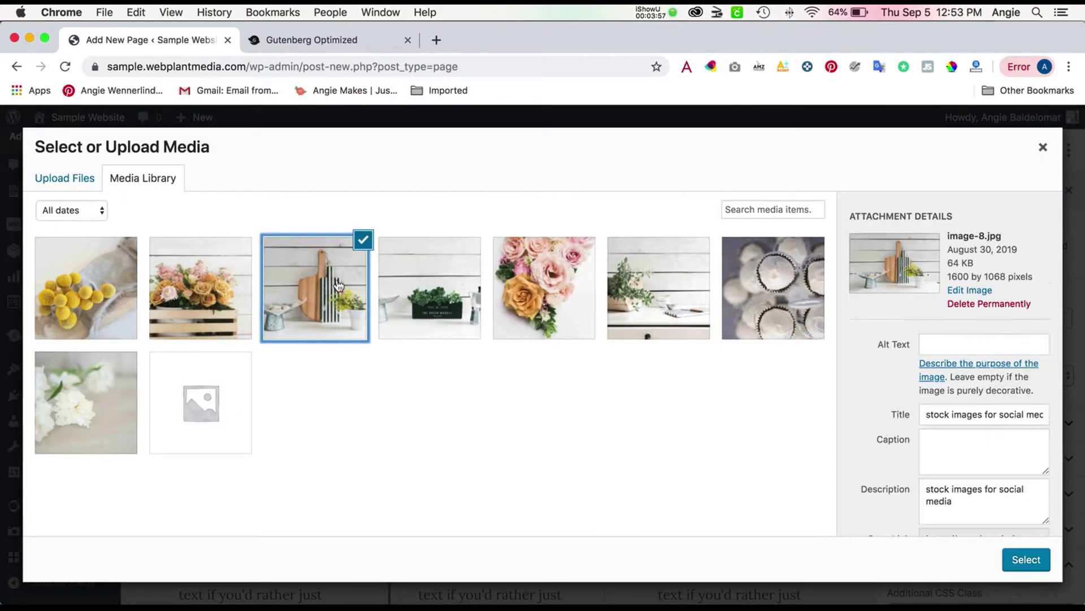
{"action": "left_click", "coordinate": [1024, 560]}
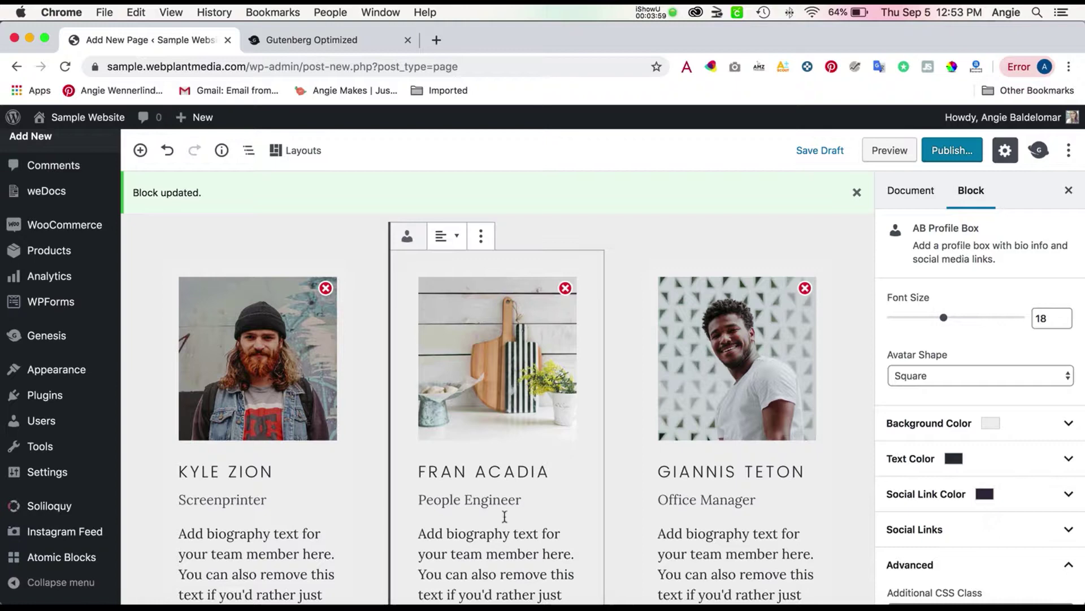
{"action": "left_click", "coordinate": [488, 551]}
{"action": "scroll", "coordinate": [493, 538], "scroll_direction": "up", "scroll_amount": 3}
{"action": "scroll", "coordinate": [493, 536], "scroll_direction": "up", "scroll_amount": 4}
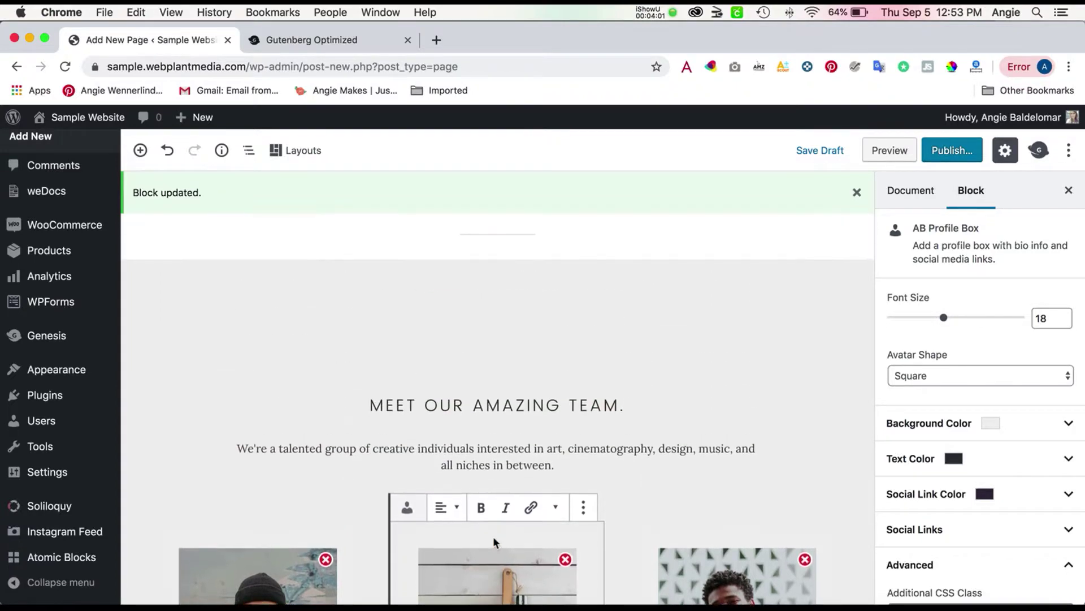
{"action": "scroll", "coordinate": [548, 423], "scroll_direction": "down", "scroll_amount": 5}
{"action": "scroll", "coordinate": [548, 424], "scroll_direction": "down", "scroll_amount": 2}
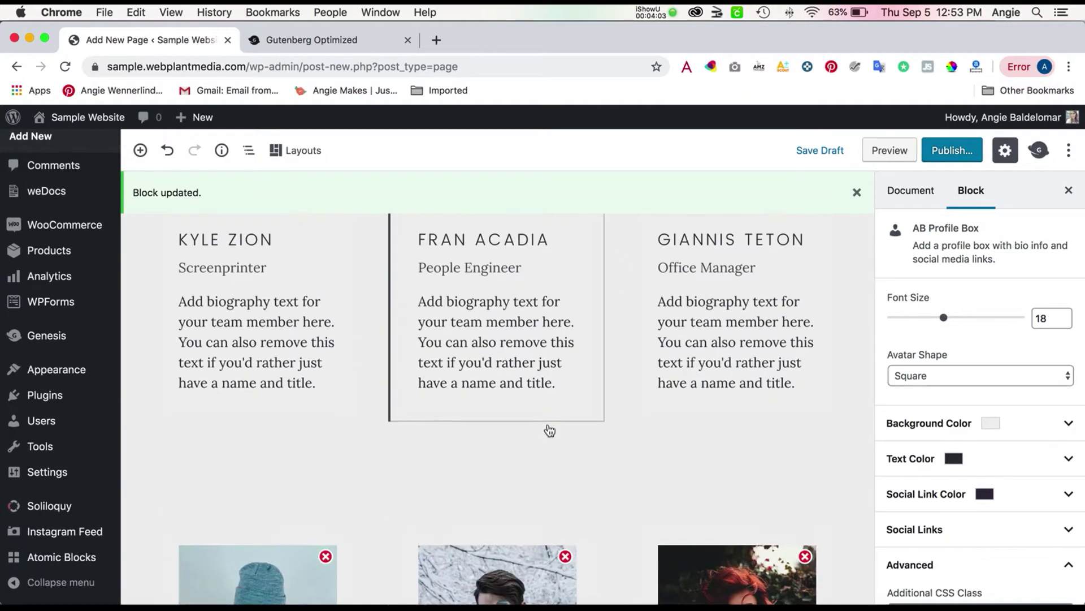
{"action": "scroll", "coordinate": [549, 423], "scroll_direction": "down", "scroll_amount": 1}
{"action": "scroll", "coordinate": [548, 424], "scroll_direction": "down", "scroll_amount": 3}
{"action": "scroll", "coordinate": [548, 423], "scroll_direction": "down", "scroll_amount": 2}
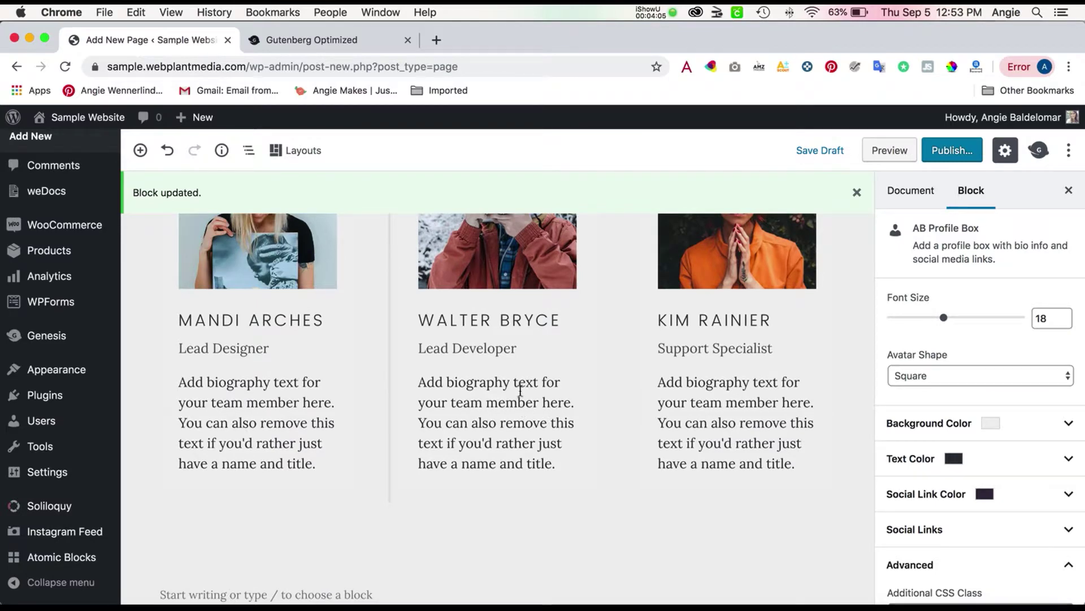
{"action": "scroll", "coordinate": [520, 392], "scroll_direction": "down", "scroll_amount": 5}
{"action": "scroll", "coordinate": [518, 391], "scroll_direction": "down", "scroll_amount": 2}
{"action": "scroll", "coordinate": [518, 390], "scroll_direction": "down", "scroll_amount": 2}
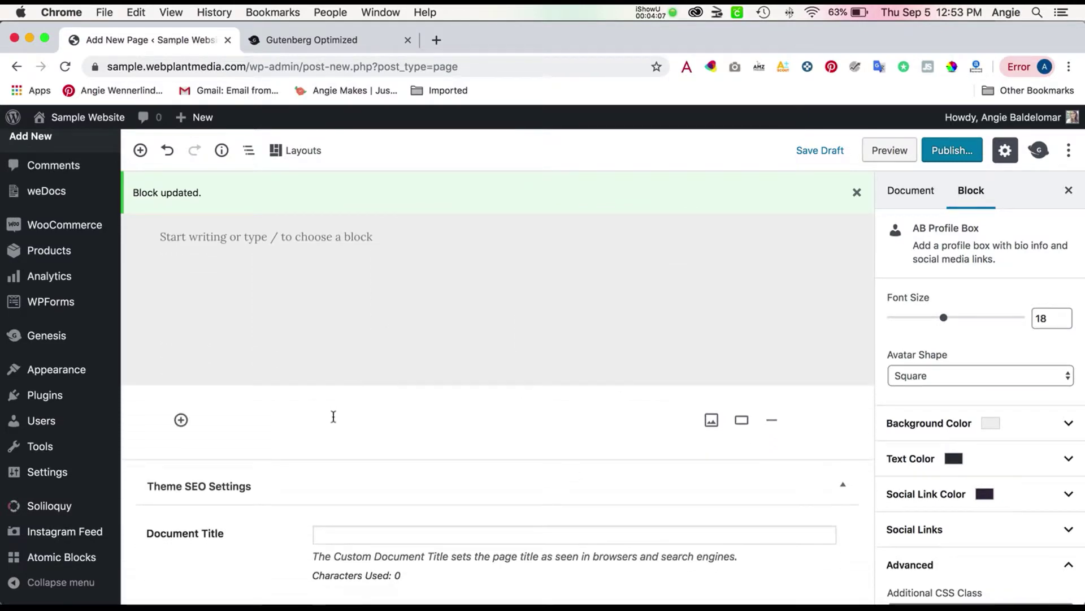
Add an AB Profile Box block from the Atomic Blocks category at the page end
{"action": "left_click", "coordinate": [181, 420]}
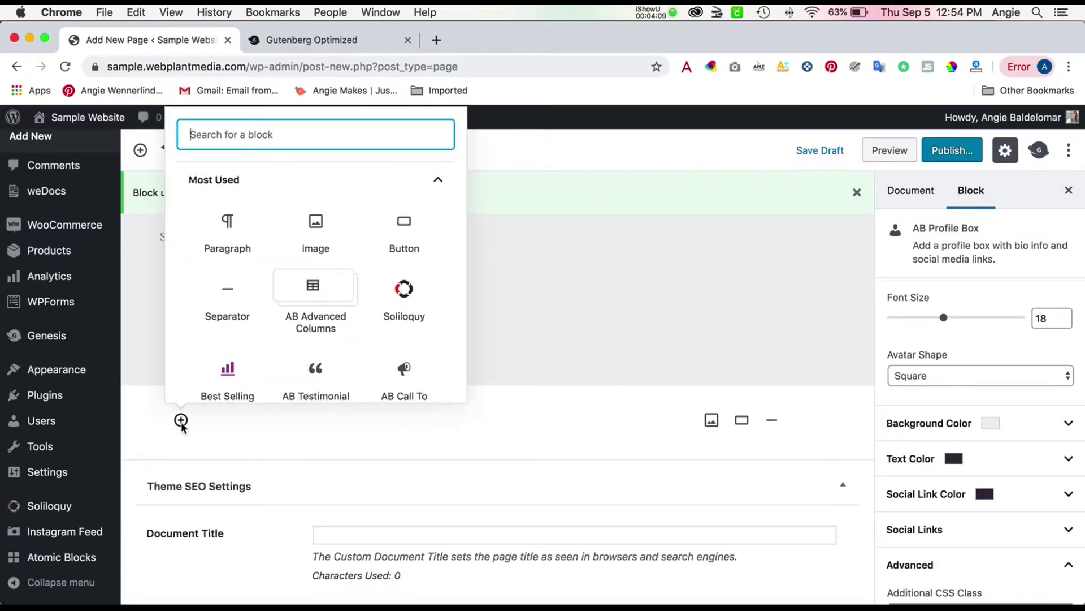
{"action": "scroll", "coordinate": [286, 335], "scroll_direction": "down", "scroll_amount": 10}
{"action": "scroll", "coordinate": [293, 322], "scroll_direction": "down", "scroll_amount": 2}
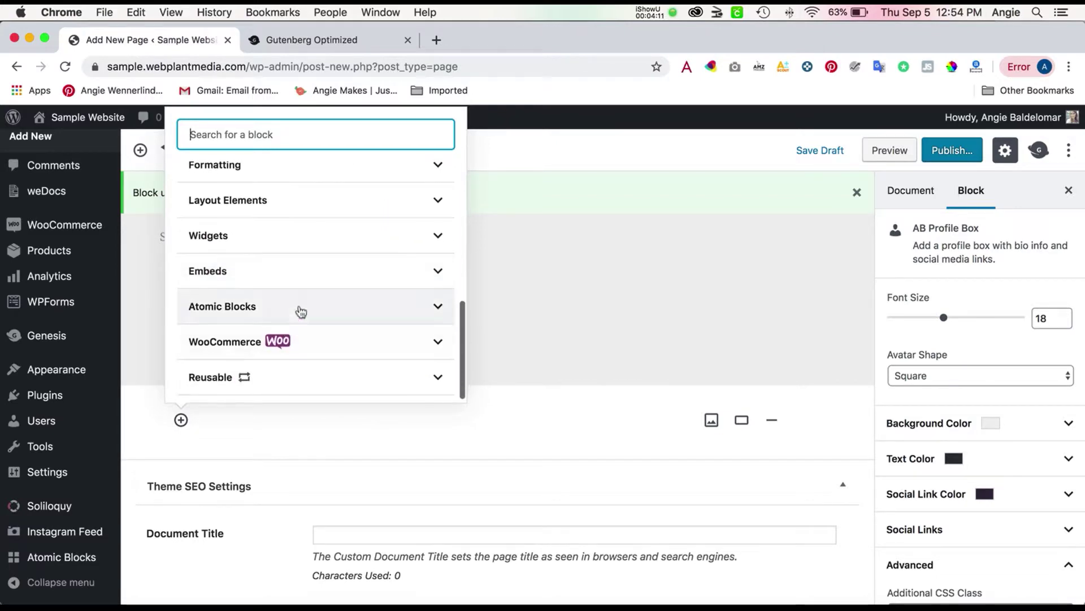
{"action": "left_click", "coordinate": [301, 312]}
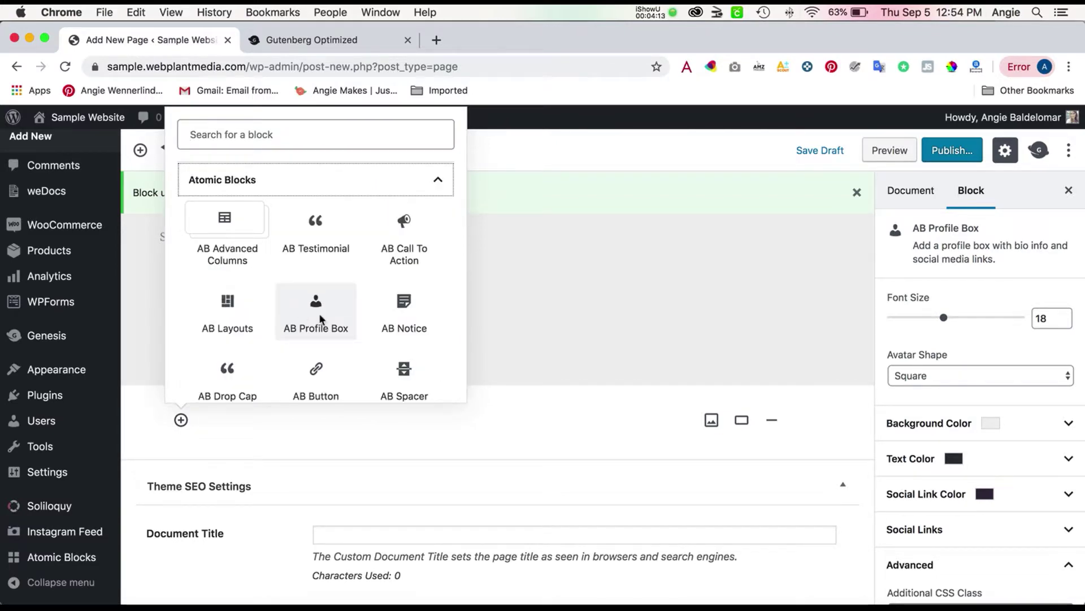
{"action": "left_click", "coordinate": [316, 315]}
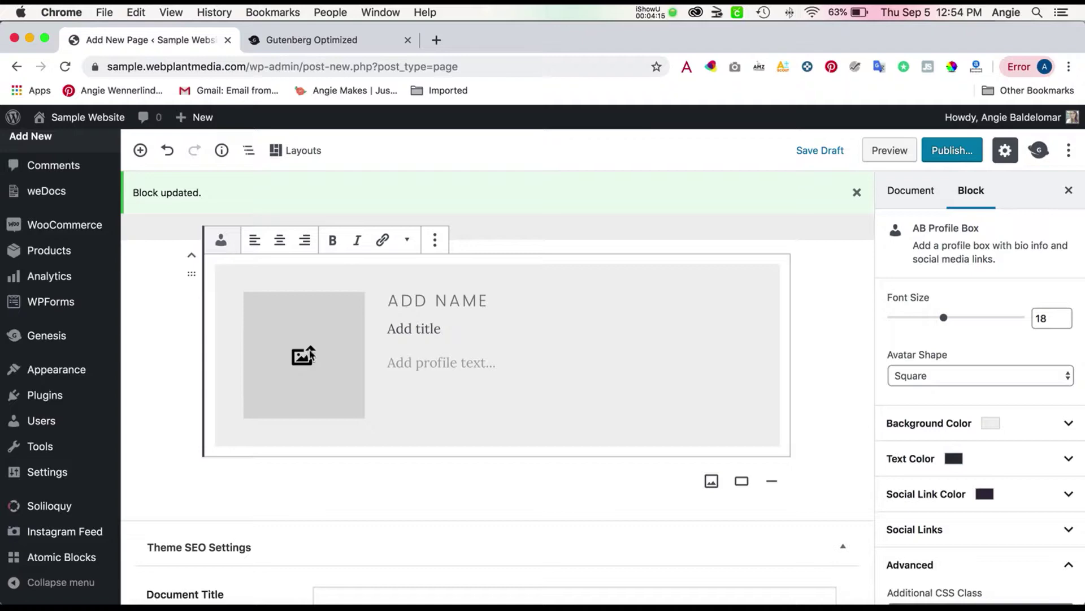
Use the cutting board photo from the Media Library as the profile avatar
{"action": "left_click", "coordinate": [309, 354]}
{"action": "left_click", "coordinate": [287, 320]}
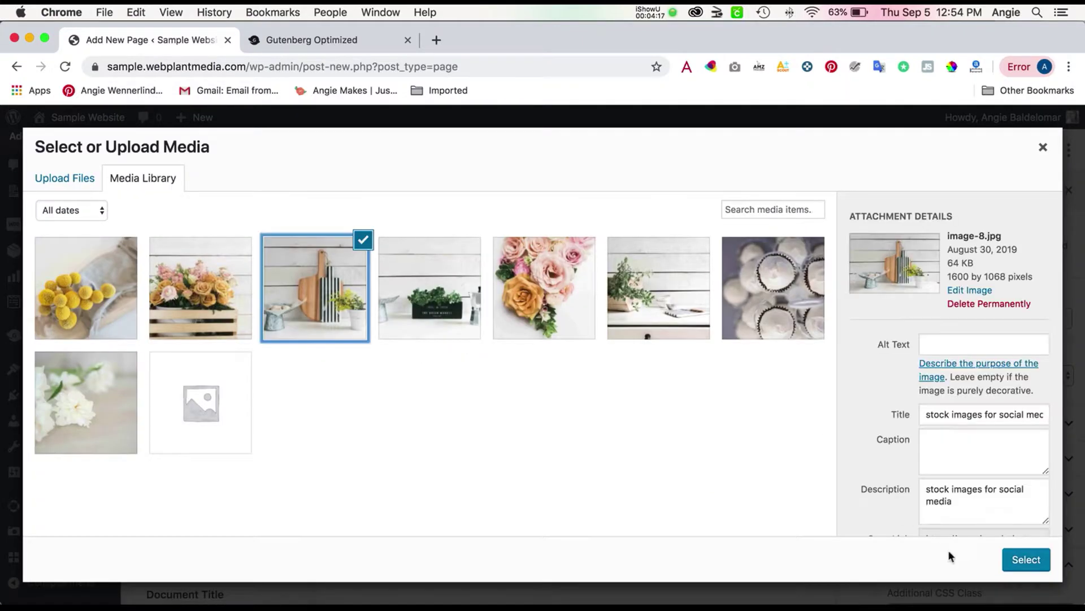
{"action": "left_click", "coordinate": [1028, 560]}
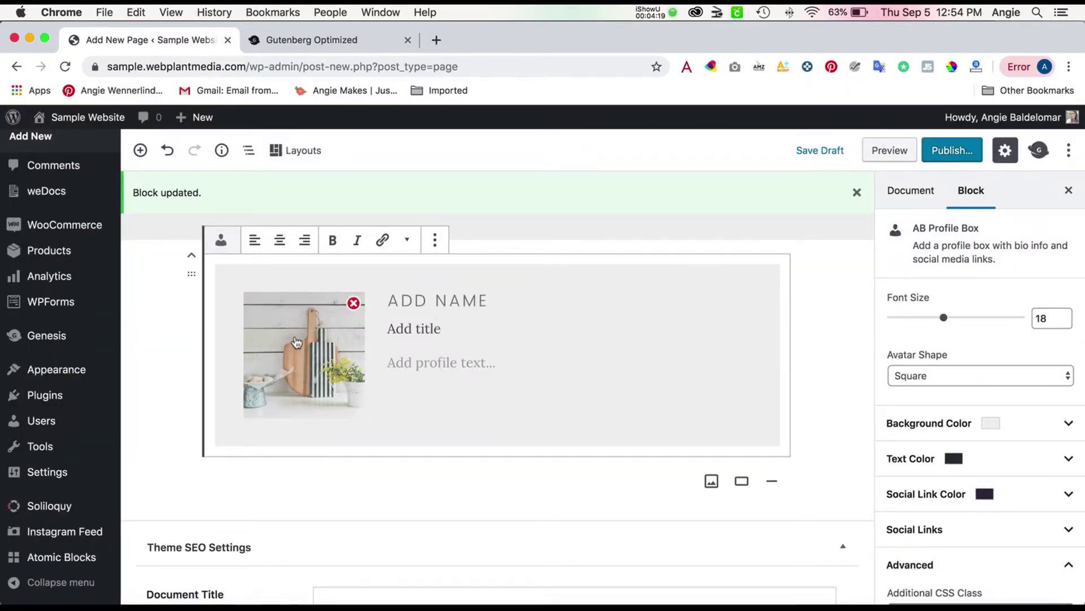
{"action": "scroll", "coordinate": [340, 318], "scroll_direction": "up", "scroll_amount": 1}
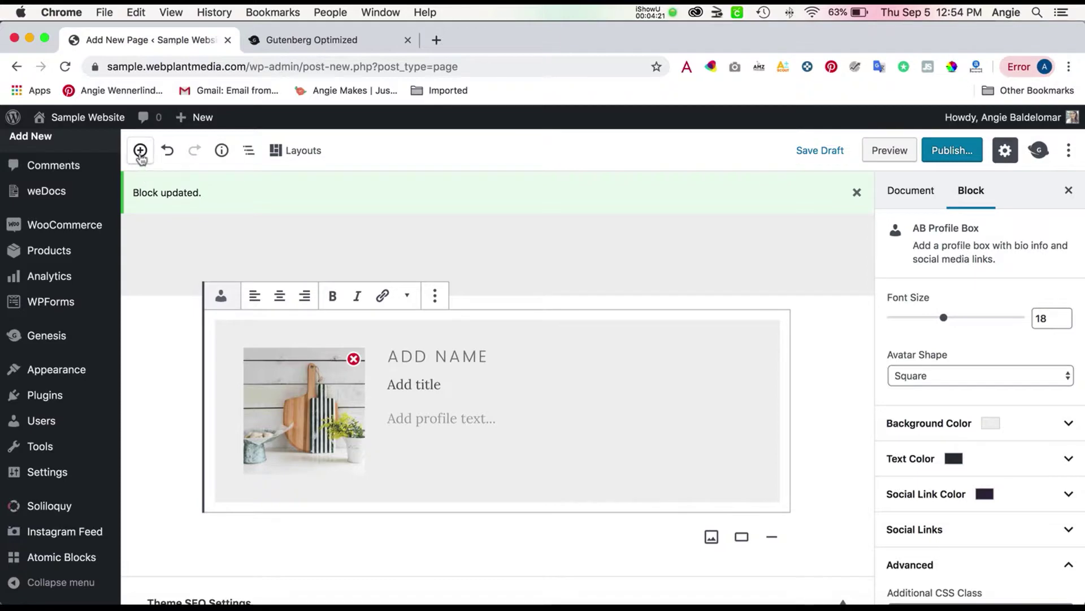
Insert a WooCommerce Best Selling Products grid below the profile box
{"action": "left_click", "coordinate": [140, 153]}
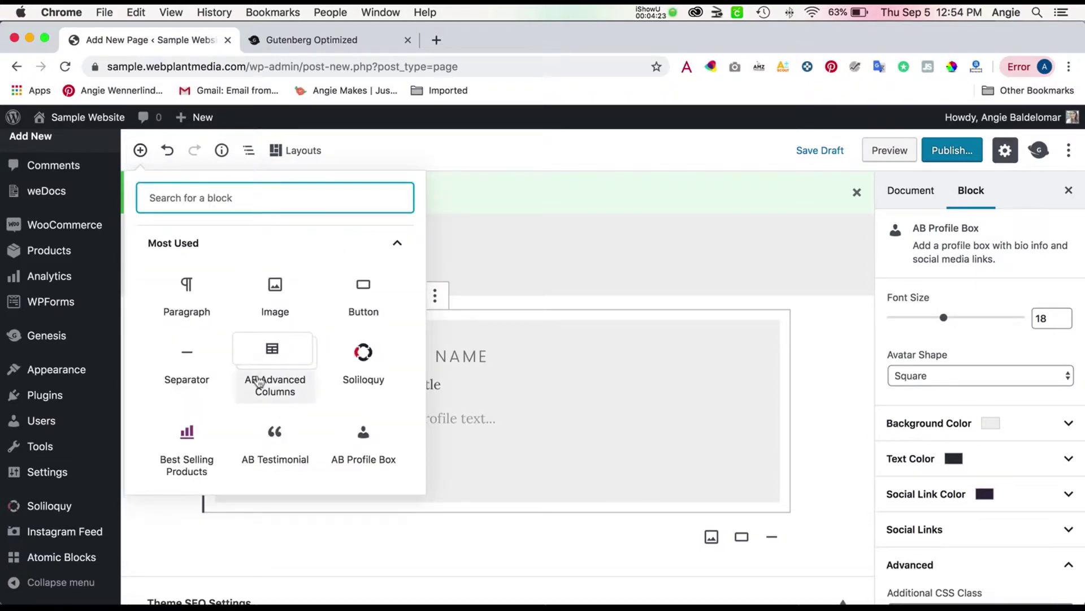
{"action": "scroll", "coordinate": [263, 373], "scroll_direction": "down", "scroll_amount": 1}
{"action": "scroll", "coordinate": [259, 380], "scroll_direction": "down", "scroll_amount": 1}
{"action": "scroll", "coordinate": [258, 380], "scroll_direction": "down", "scroll_amount": 2}
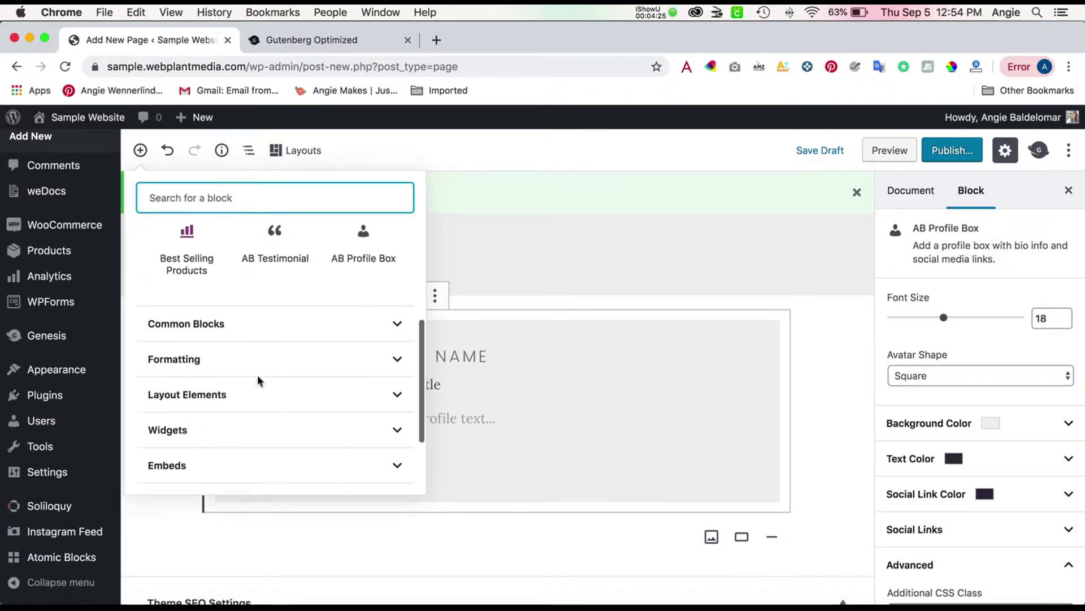
{"action": "scroll", "coordinate": [258, 380], "scroll_direction": "down", "scroll_amount": 2}
{"action": "scroll", "coordinate": [269, 413], "scroll_direction": "down", "scroll_amount": 1}
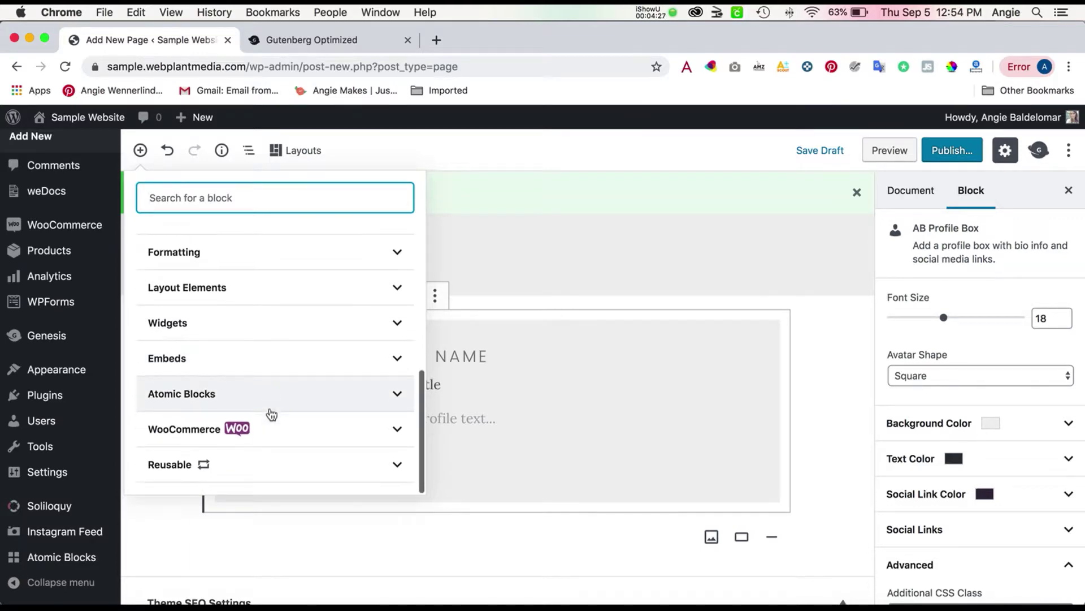
{"action": "left_click", "coordinate": [270, 433]}
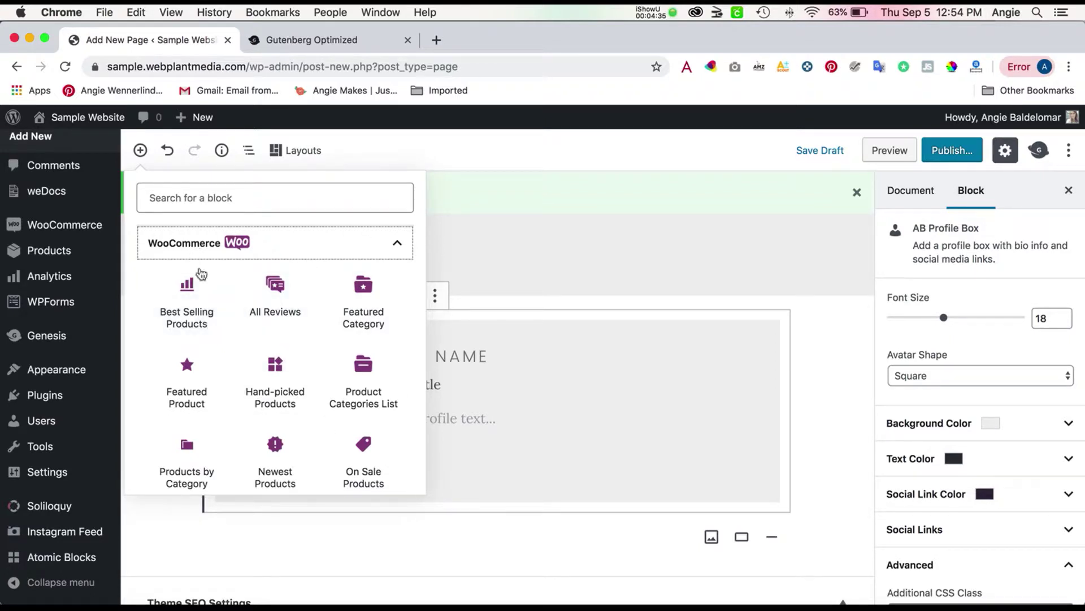
{"action": "left_click", "coordinate": [200, 301]}
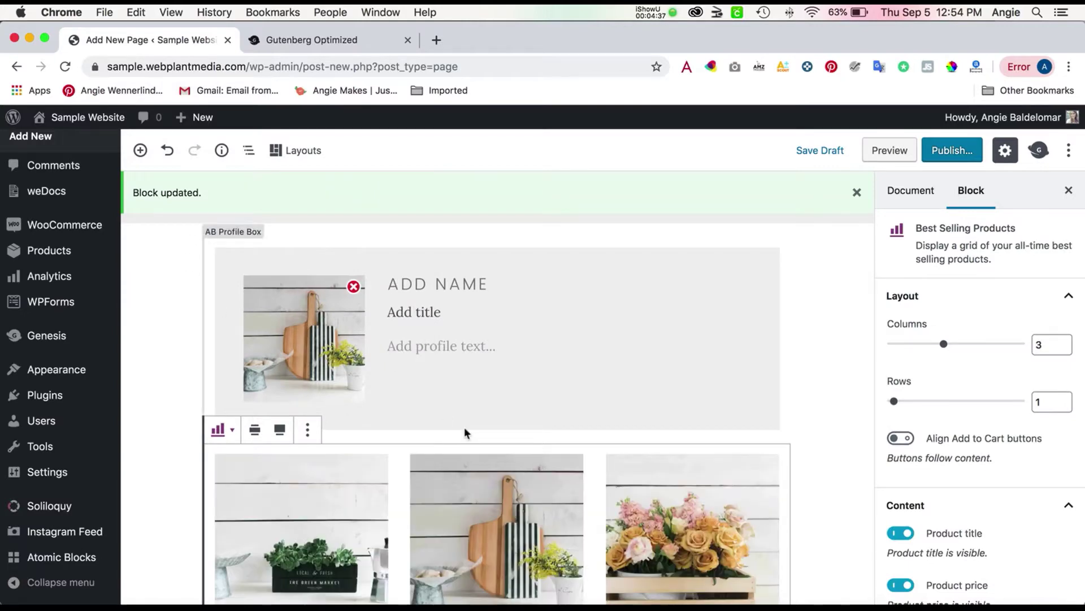
{"action": "scroll", "coordinate": [464, 426], "scroll_direction": "down", "scroll_amount": 5}
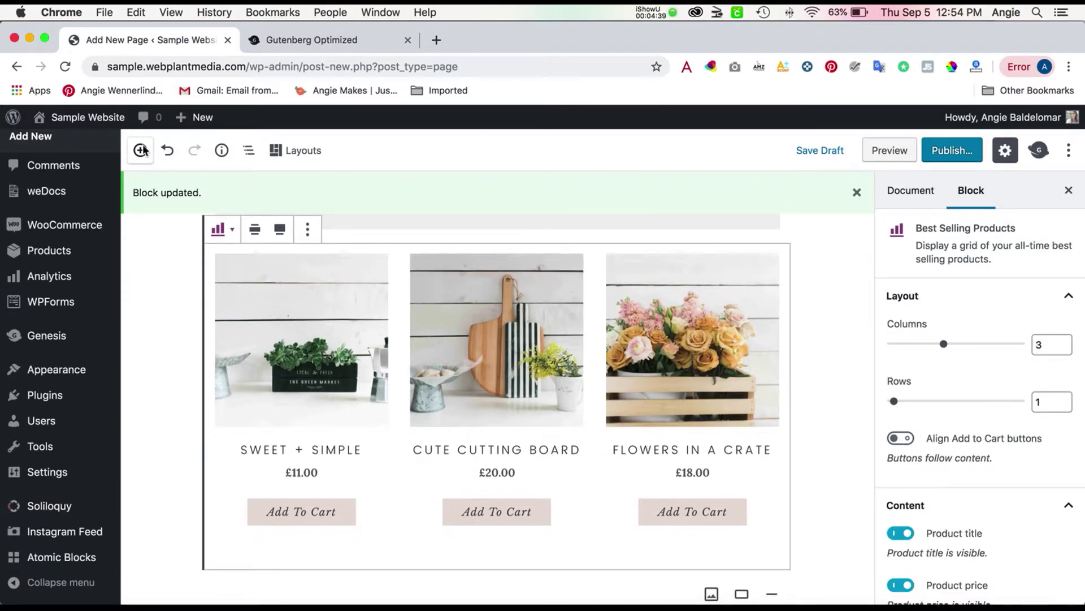
Add an AB Container block from Atomic Blocks below the products grid
{"action": "left_click", "coordinate": [142, 150]}
{"action": "scroll", "coordinate": [229, 282], "scroll_direction": "down", "scroll_amount": 5}
{"action": "scroll", "coordinate": [230, 282], "scroll_direction": "down", "scroll_amount": 2}
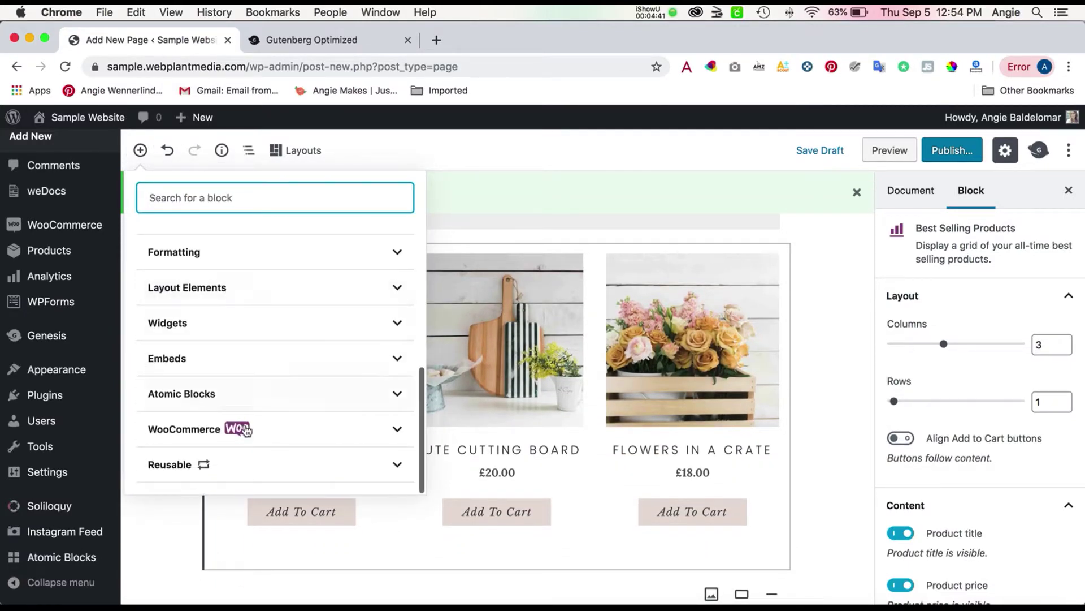
{"action": "left_click", "coordinate": [290, 399]}
{"action": "scroll", "coordinate": [289, 395], "scroll_direction": "down", "scroll_amount": 1}
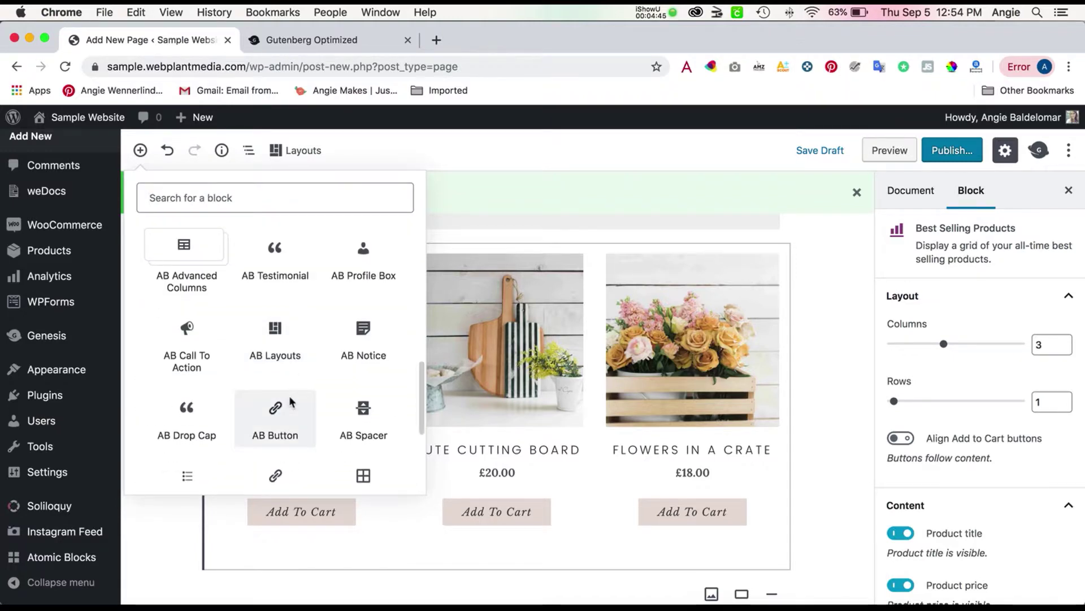
{"action": "scroll", "coordinate": [289, 401], "scroll_direction": "down", "scroll_amount": 2}
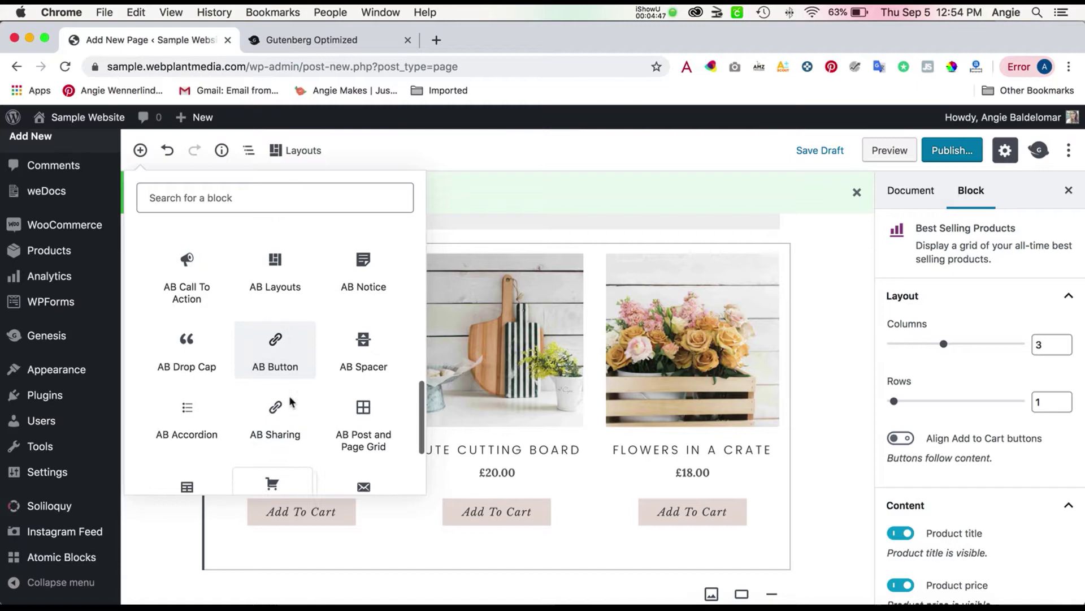
{"action": "scroll", "coordinate": [290, 401], "scroll_direction": "down", "scroll_amount": 2}
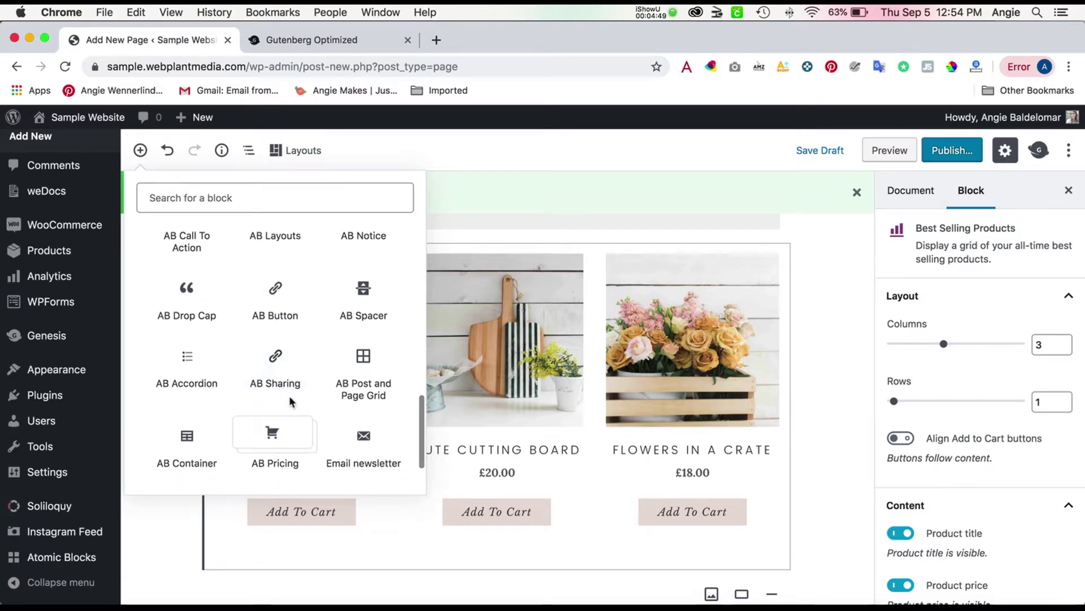
{"action": "scroll", "coordinate": [290, 396], "scroll_direction": "down", "scroll_amount": 1}
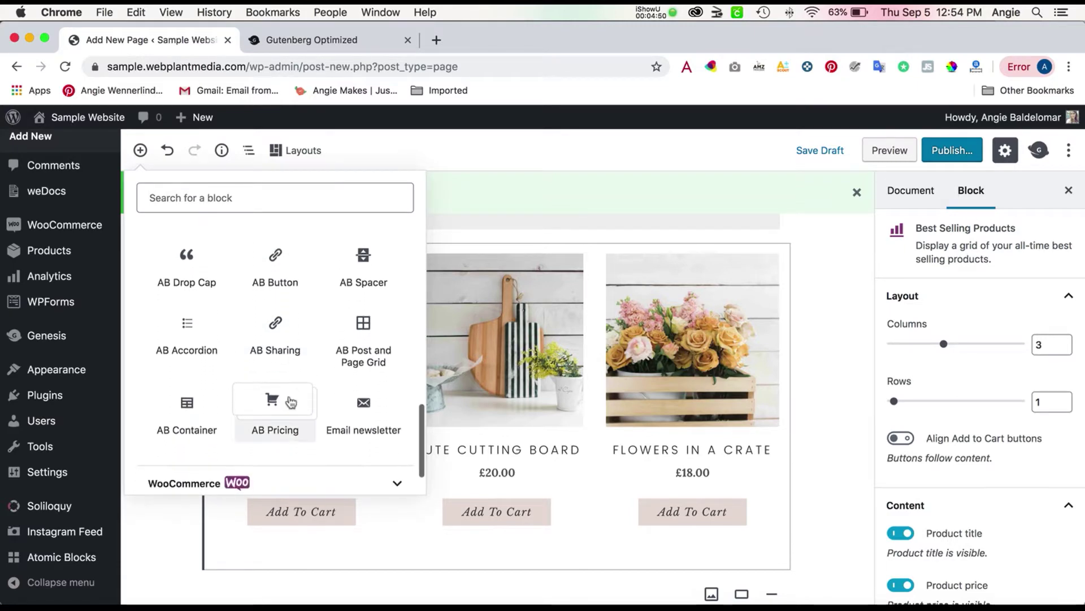
{"action": "left_click", "coordinate": [194, 430]}
{"action": "scroll", "coordinate": [194, 424], "scroll_direction": "down", "scroll_amount": 3}
{"action": "left_click", "coordinate": [197, 428]}
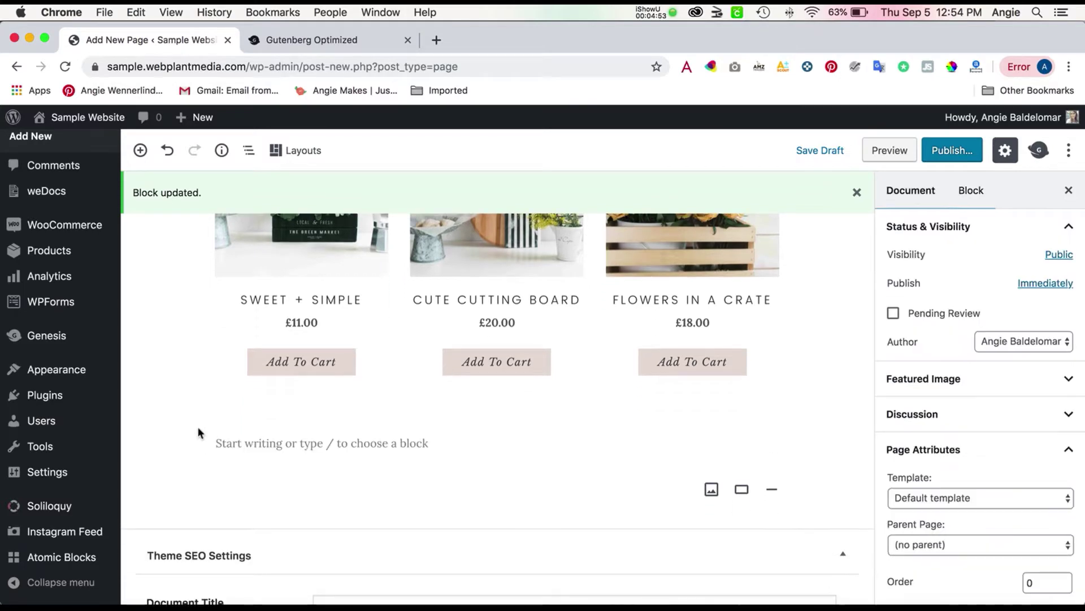
{"action": "mouse_move", "coordinate": [497, 417]}
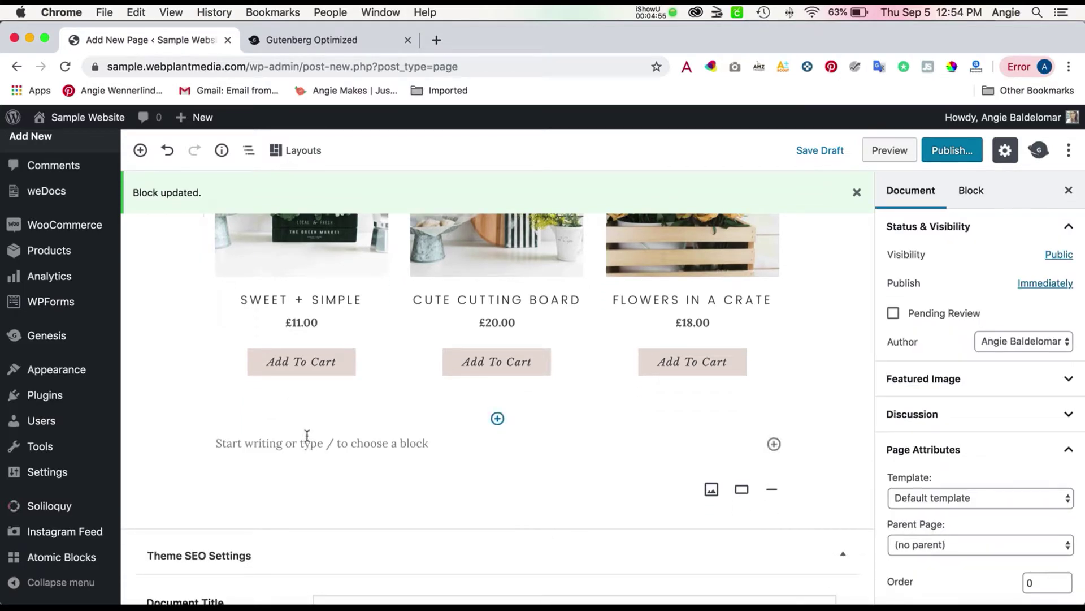
Insert an AB Advanced Columns block with a two-column layout
{"action": "left_click", "coordinate": [309, 440]}
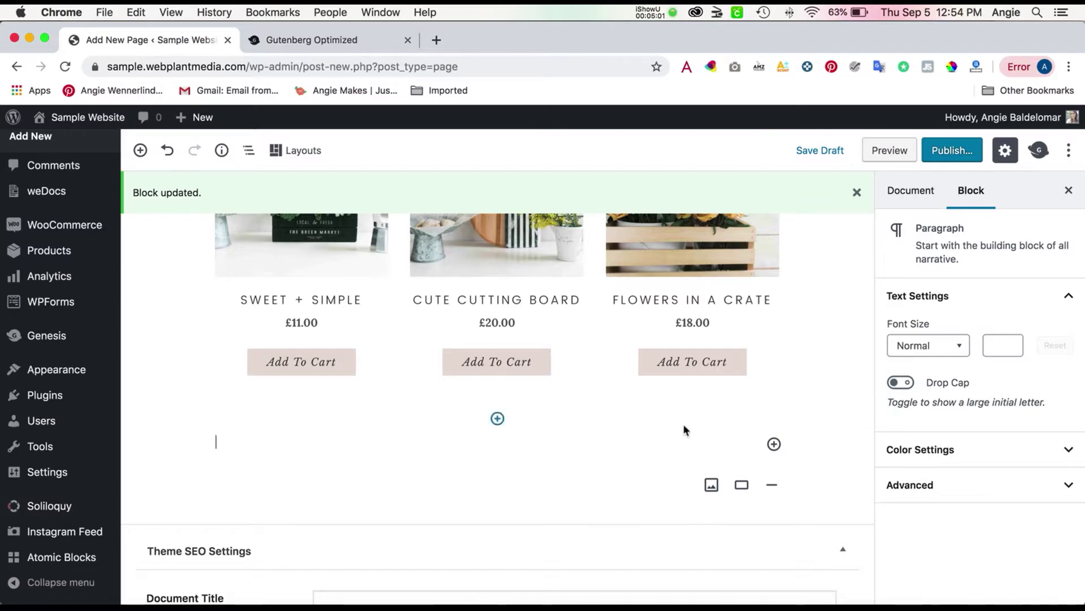
{"action": "left_click", "coordinate": [774, 444]}
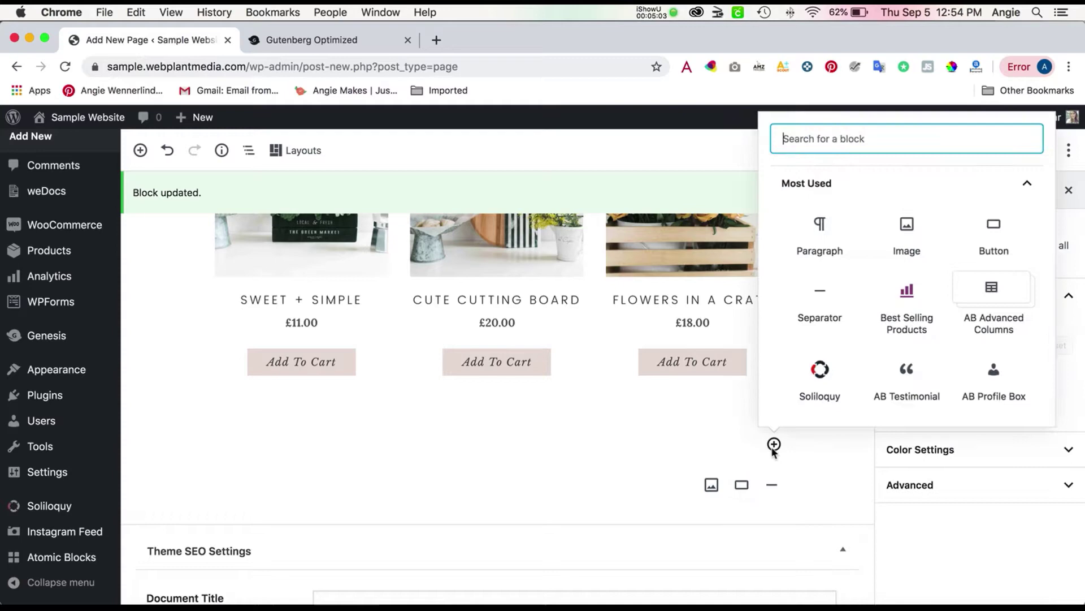
{"action": "left_click", "coordinate": [1005, 288]}
{"action": "scroll", "coordinate": [598, 463], "scroll_direction": "down", "scroll_amount": 3}
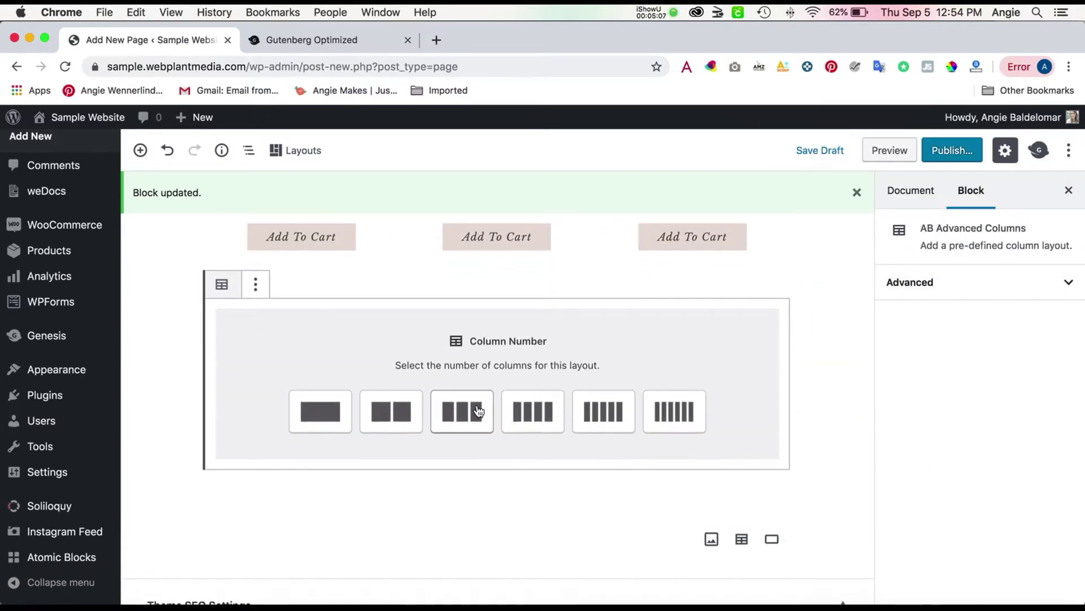
{"action": "left_click", "coordinate": [403, 417]}
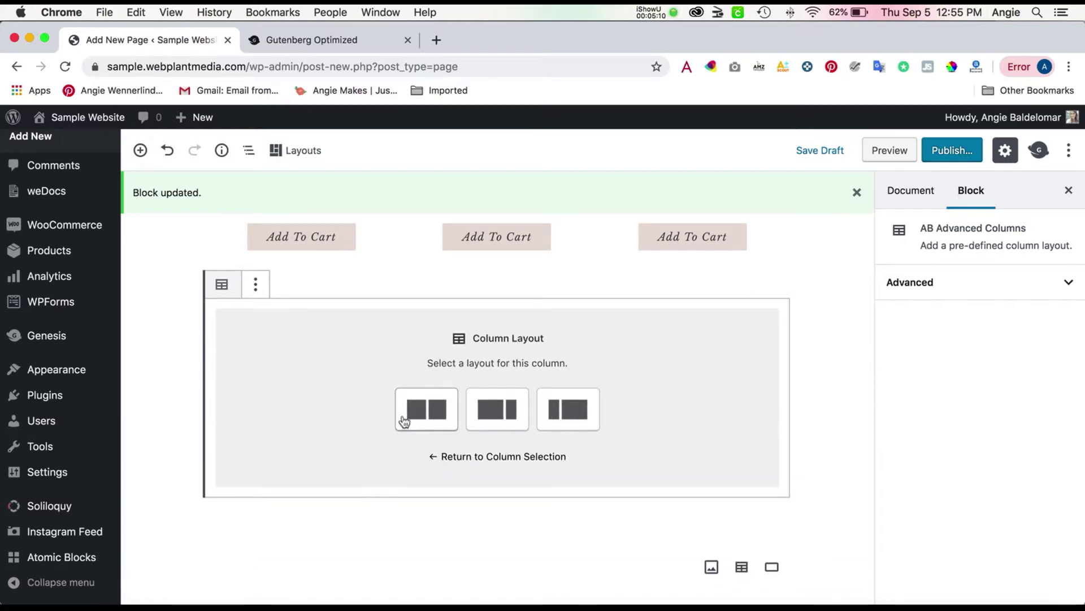
{"action": "left_click", "coordinate": [497, 414]}
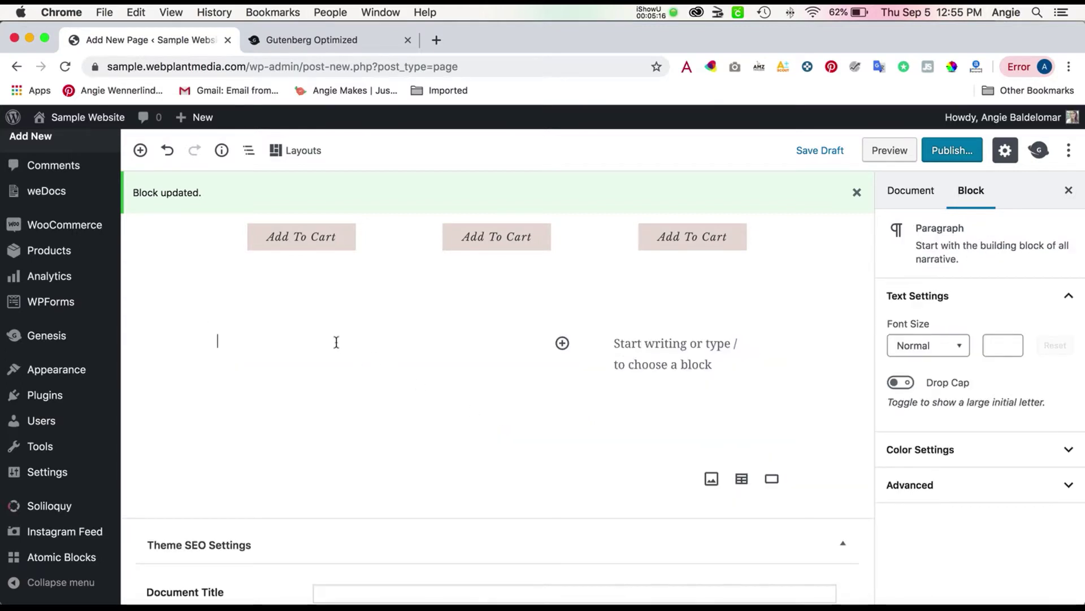
{"action": "type", "text": "Hello There!"}
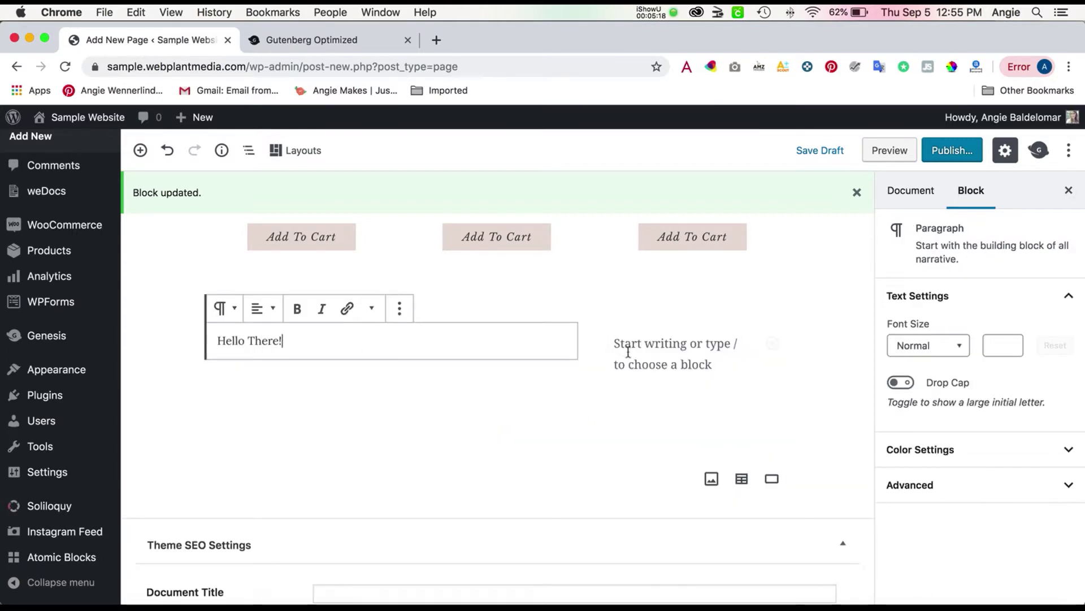
Add an empty Image block in the right column beside 'Hello There!'
{"action": "left_click", "coordinate": [626, 352]}
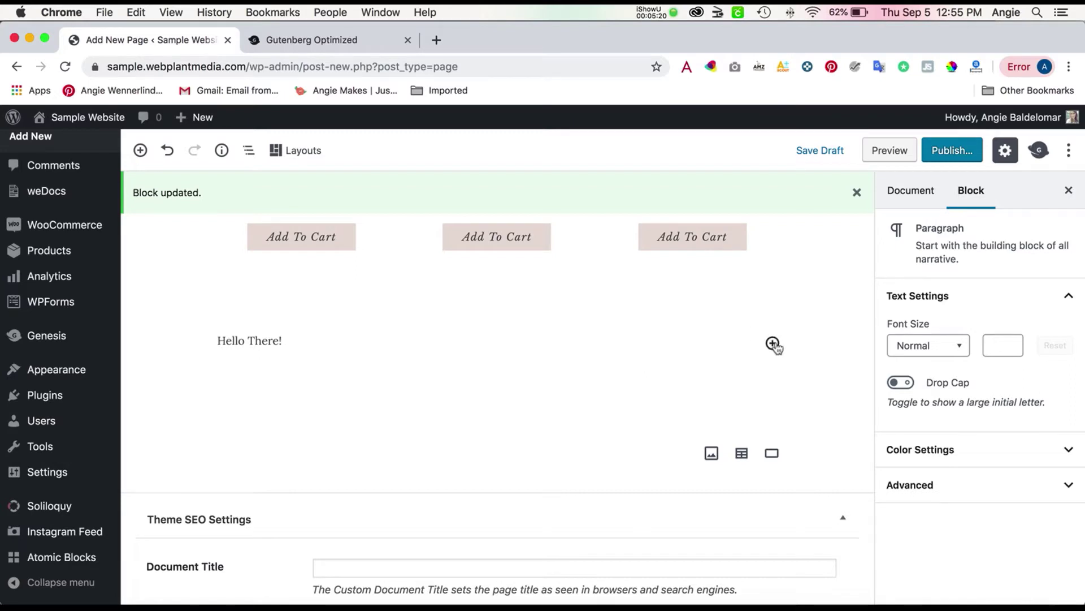
{"action": "left_click", "coordinate": [772, 343]}
{"action": "scroll", "coordinate": [917, 482], "scroll_direction": "down", "scroll_amount": 2}
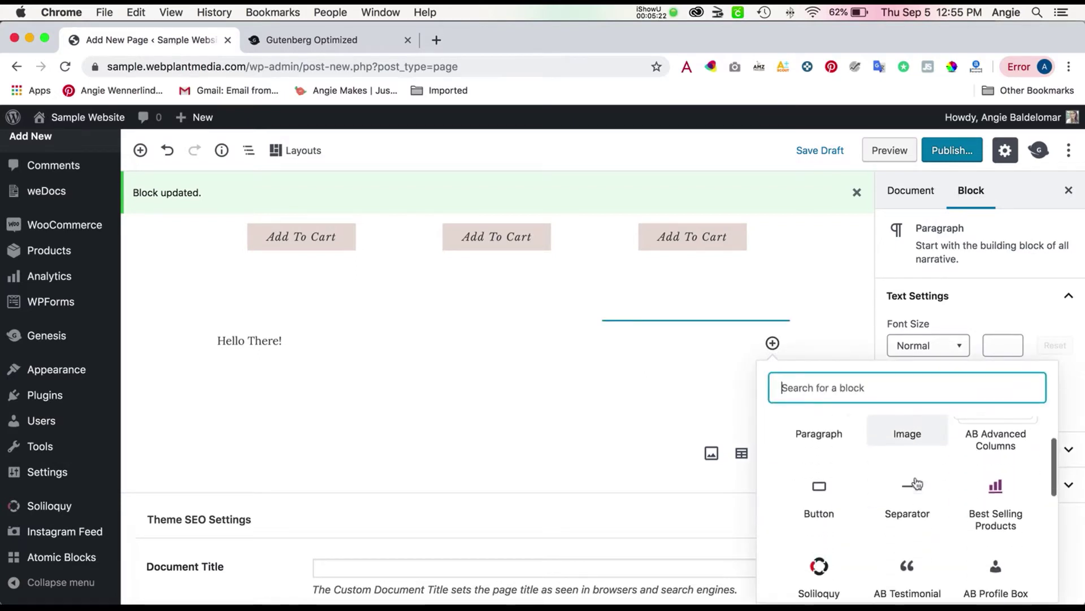
{"action": "scroll", "coordinate": [917, 482], "scroll_direction": "down", "scroll_amount": 3}
{"action": "scroll", "coordinate": [916, 480], "scroll_direction": "down", "scroll_amount": 1}
{"action": "left_click", "coordinate": [907, 515]}
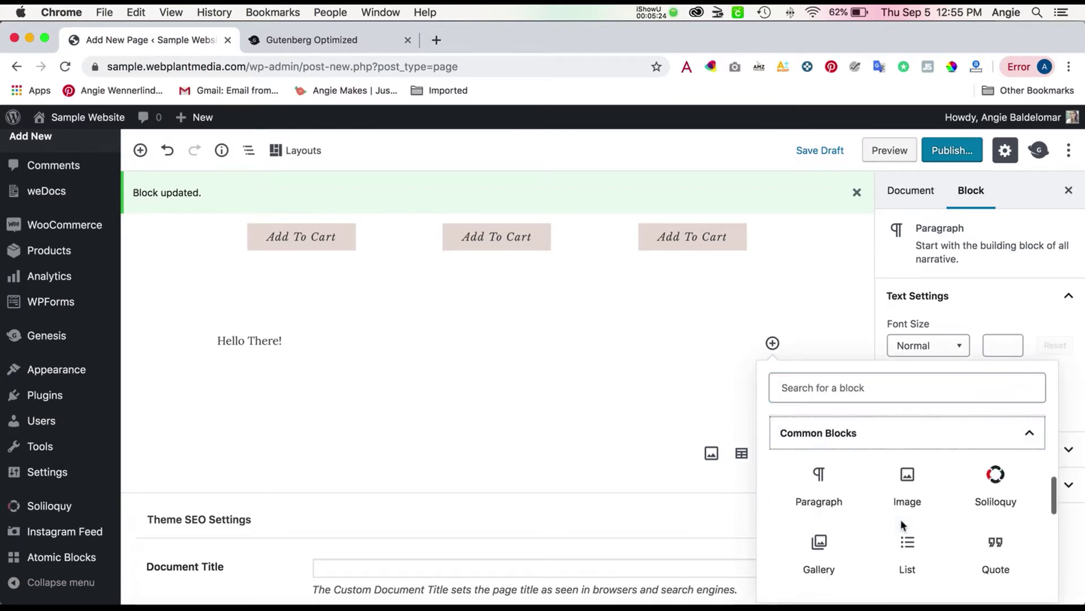
{"action": "left_click", "coordinate": [909, 484]}
Fill the right-column image with the potted-greens photo image-9.jpg from the Media Library
{"action": "left_click", "coordinate": [710, 458]}
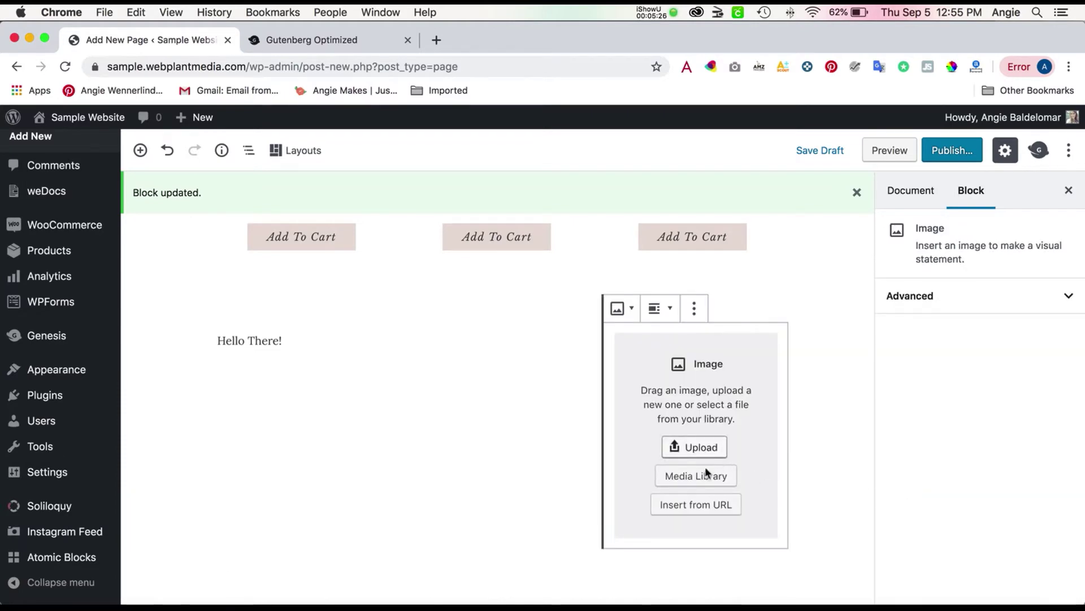
{"action": "left_click", "coordinate": [704, 475]}
{"action": "left_click", "coordinate": [449, 322]}
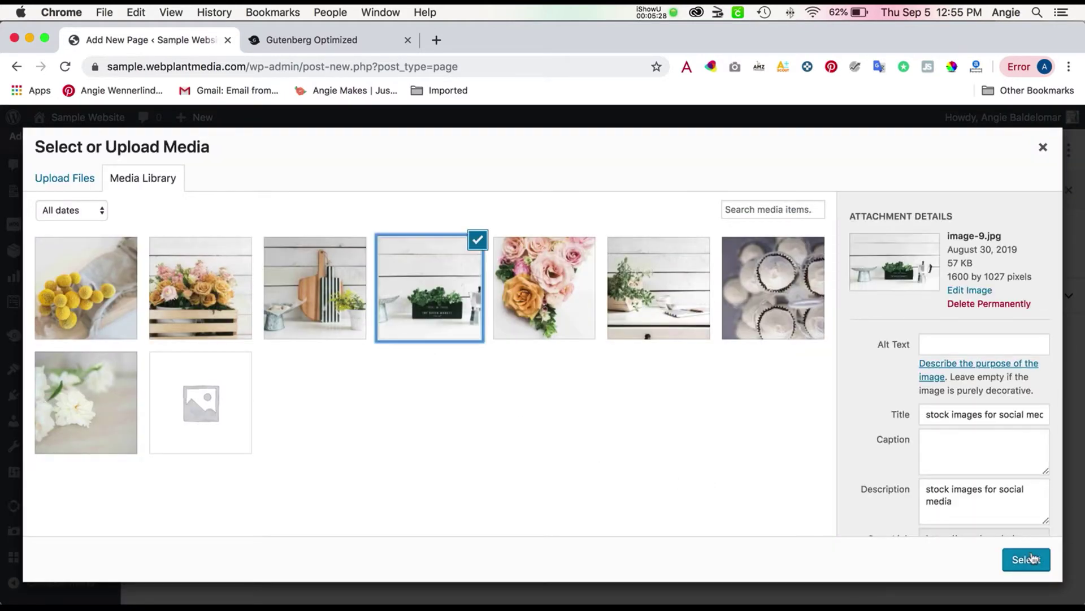
{"action": "left_click", "coordinate": [1026, 559]}
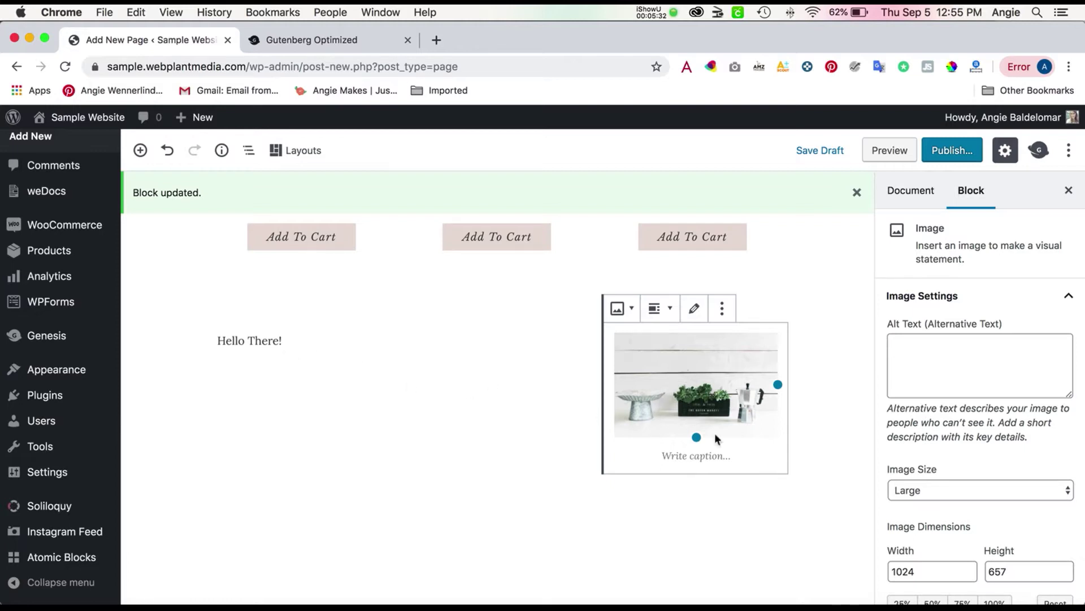
Publish the page and open its View Page link in a new tab
{"action": "left_click", "coordinate": [946, 155]}
{"action": "left_click", "coordinate": [979, 153]}
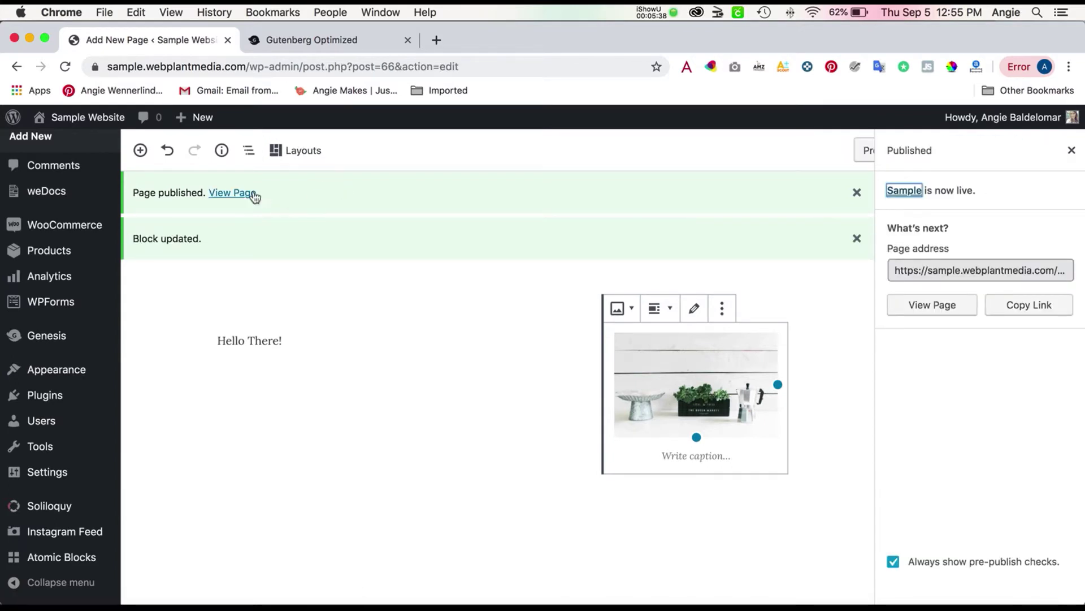
{"action": "right_click", "coordinate": [245, 191]}
{"action": "left_click", "coordinate": [277, 197]}
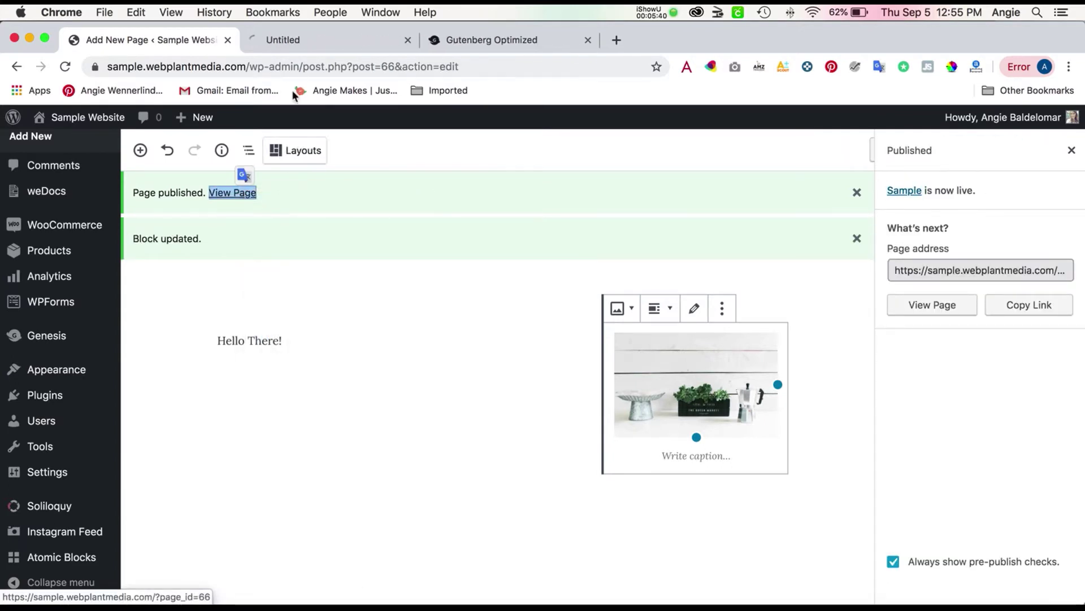
Review the live Sample page and advance its slider through the next two slides
{"action": "left_click", "coordinate": [301, 40]}
{"action": "scroll", "coordinate": [323, 265], "scroll_direction": "down", "scroll_amount": 5}
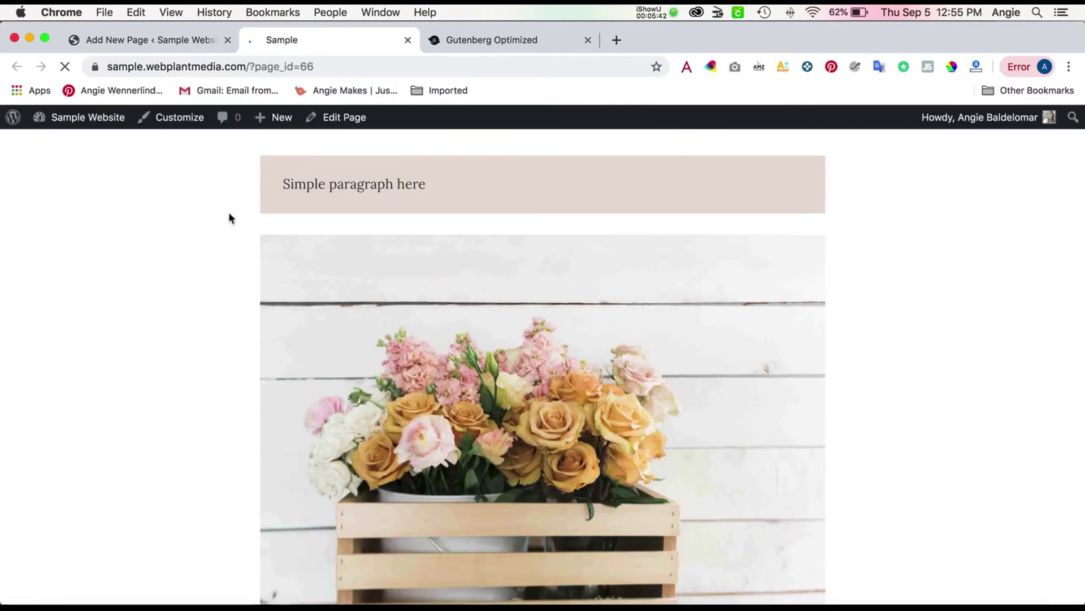
{"action": "scroll", "coordinate": [243, 194], "scroll_direction": "down", "scroll_amount": 1}
{"action": "scroll", "coordinate": [243, 195], "scroll_direction": "down", "scroll_amount": 2}
{"action": "scroll", "coordinate": [244, 263], "scroll_direction": "down", "scroll_amount": 2}
{"action": "scroll", "coordinate": [243, 262], "scroll_direction": "down", "scroll_amount": 4}
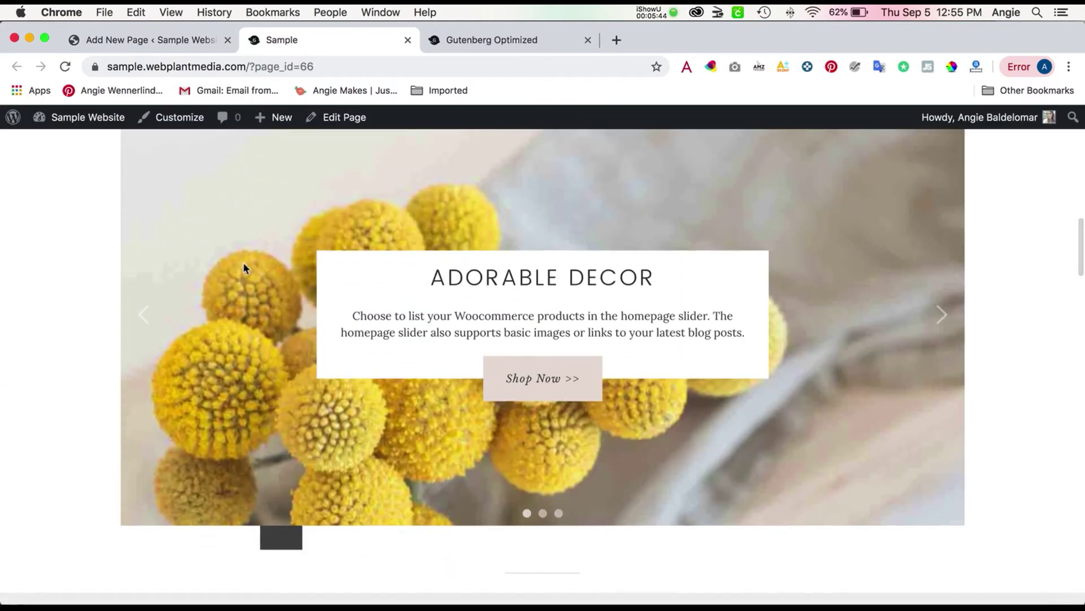
{"action": "scroll", "coordinate": [815, 425], "scroll_direction": "up", "scroll_amount": 2}
{"action": "left_click", "coordinate": [940, 450]}
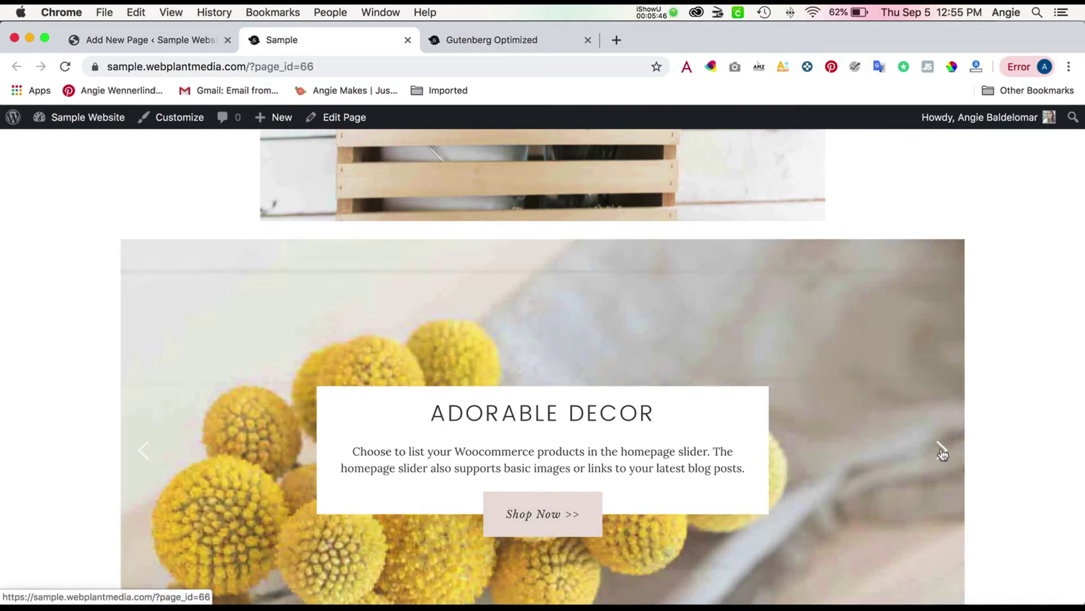
{"action": "left_click", "coordinate": [942, 451]}
{"action": "scroll", "coordinate": [943, 454], "scroll_direction": "down", "scroll_amount": 1}
{"action": "scroll", "coordinate": [942, 454], "scroll_direction": "down", "scroll_amount": 3}
{"action": "scroll", "coordinate": [942, 453], "scroll_direction": "down", "scroll_amount": 2}
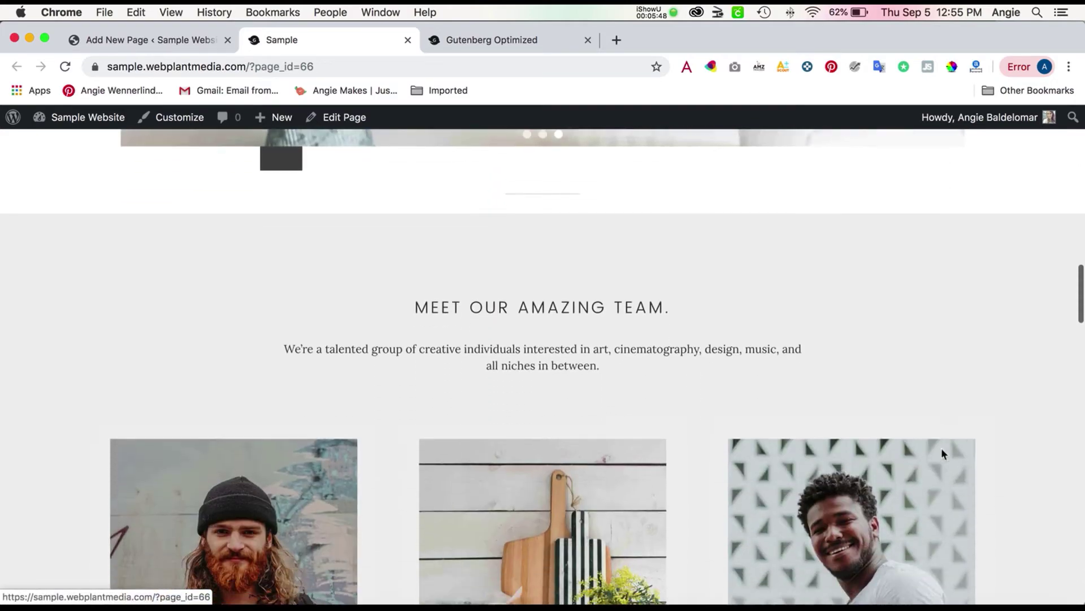
{"action": "scroll", "coordinate": [942, 453], "scroll_direction": "down", "scroll_amount": 3}
{"action": "scroll", "coordinate": [942, 453], "scroll_direction": "down", "scroll_amount": 3}
{"action": "scroll", "coordinate": [942, 449], "scroll_direction": "down", "scroll_amount": 3}
{"action": "scroll", "coordinate": [942, 448], "scroll_direction": "down", "scroll_amount": 4}
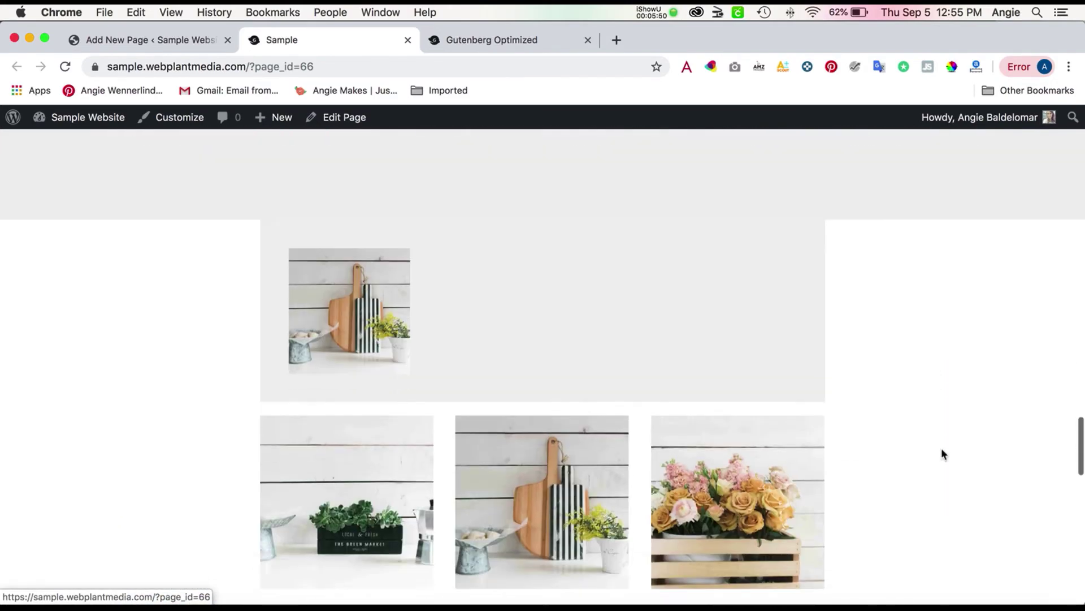
{"action": "scroll", "coordinate": [941, 448], "scroll_direction": "up", "scroll_amount": 1}
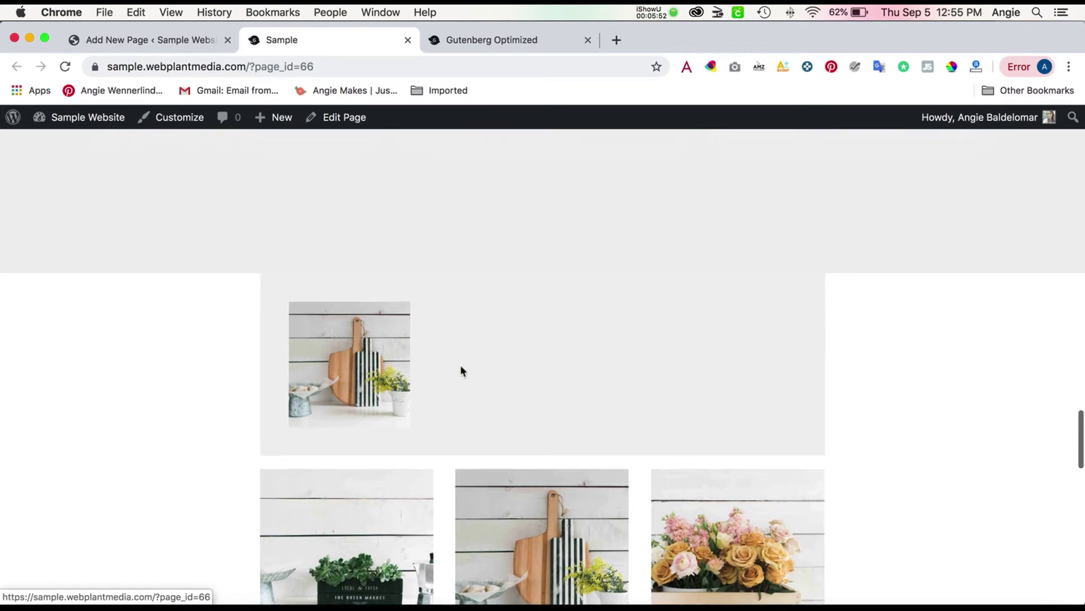
{"action": "scroll", "coordinate": [460, 364], "scroll_direction": "down", "scroll_amount": 5}
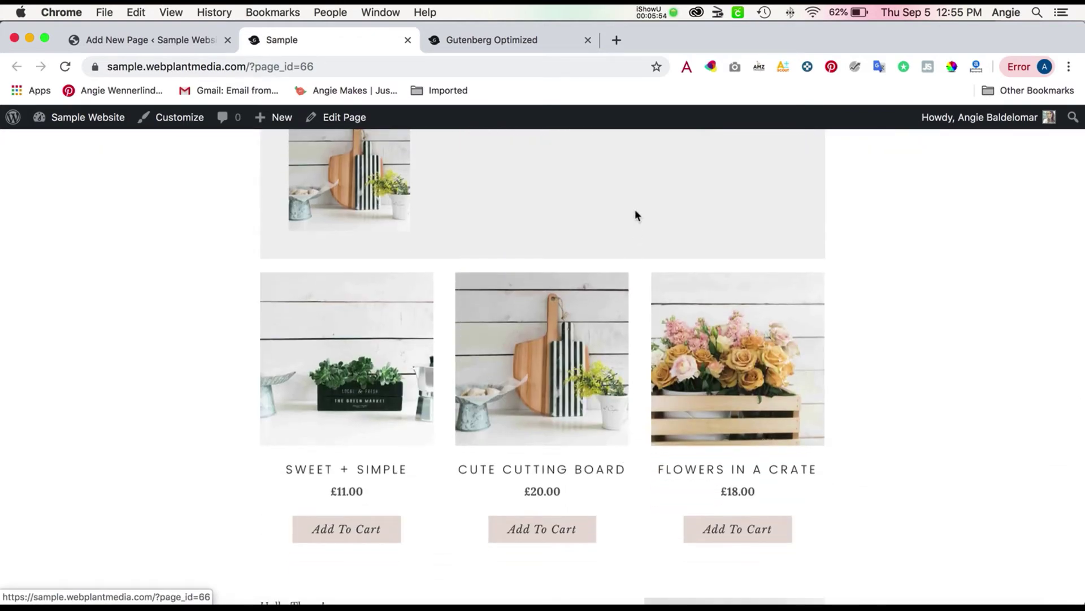
{"action": "scroll", "coordinate": [456, 196], "scroll_direction": "up", "scroll_amount": 1}
{"action": "scroll", "coordinate": [375, 232], "scroll_direction": "down", "scroll_amount": 4}
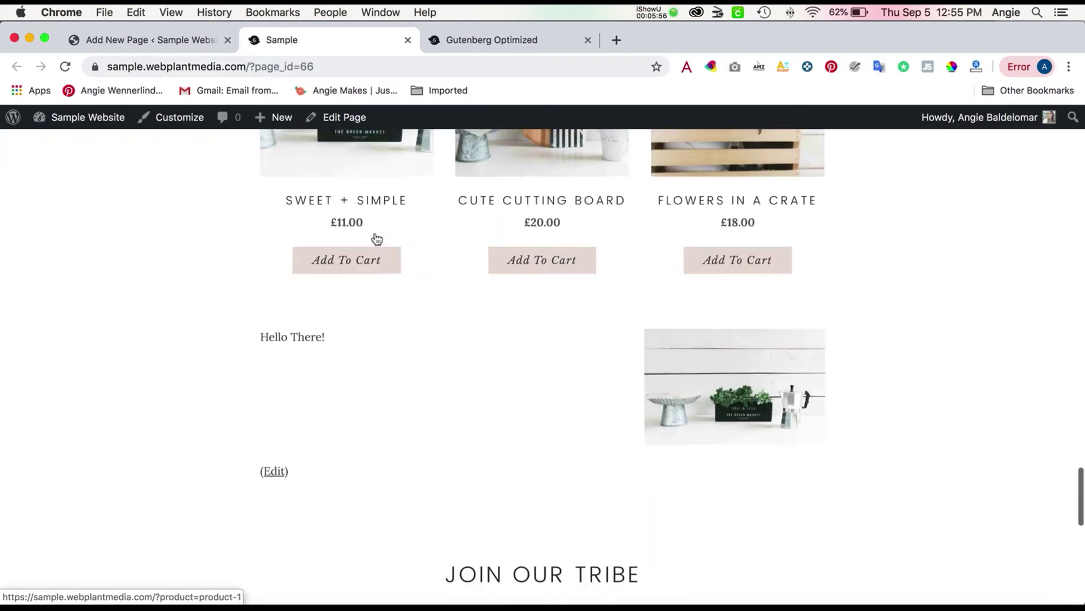
{"action": "scroll", "coordinate": [357, 272], "scroll_direction": "down", "scroll_amount": 1}
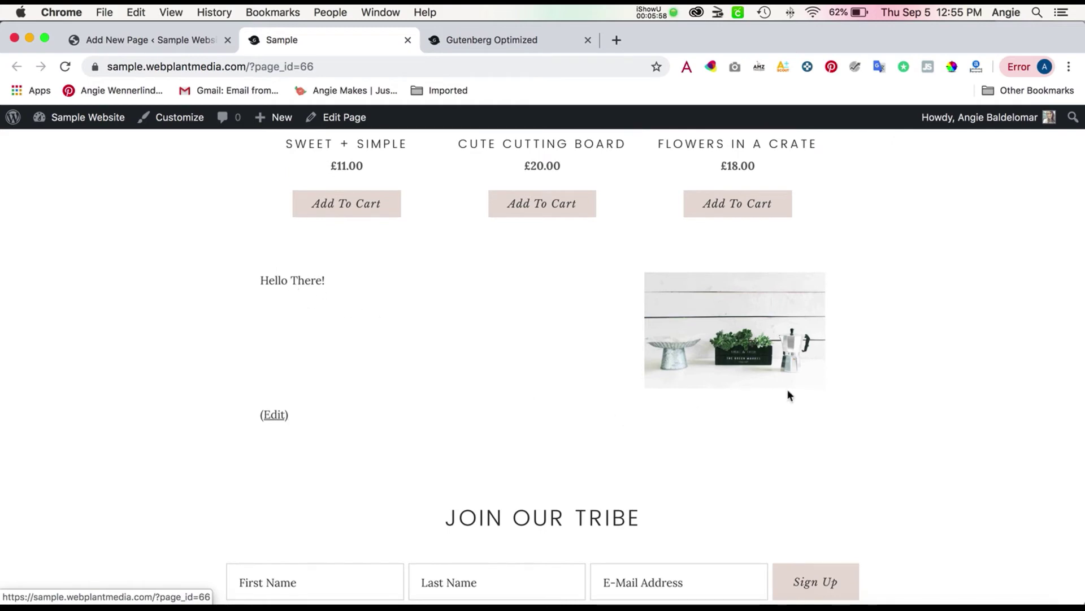
Move the Best Selling Products grid up twice; nudge the flower image up then back below the paragraph
{"action": "left_click", "coordinate": [194, 39]}
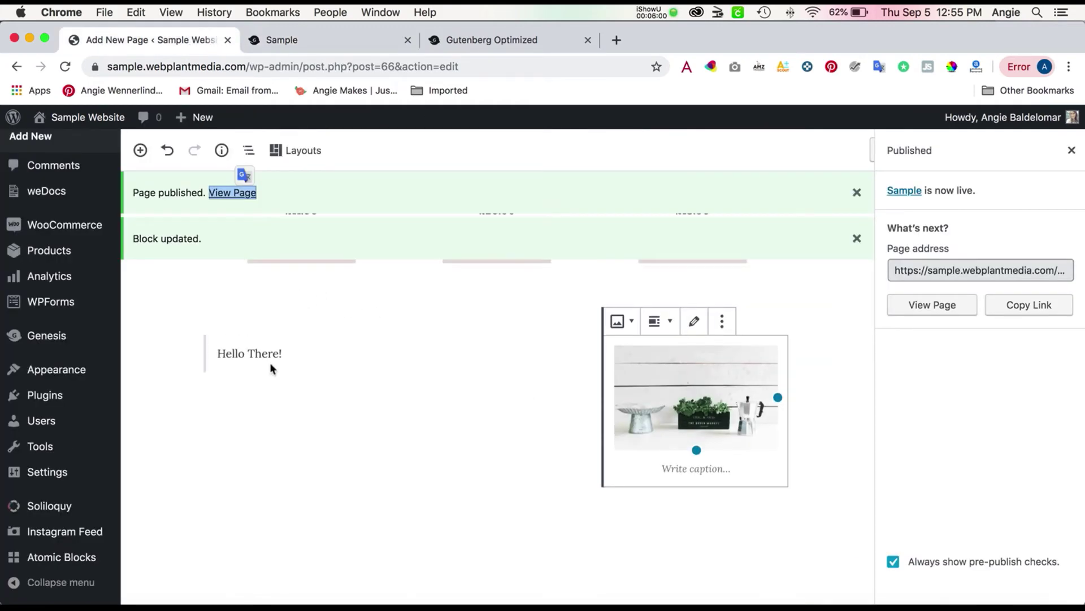
{"action": "scroll", "coordinate": [270, 362], "scroll_direction": "up", "scroll_amount": 3}
{"action": "scroll", "coordinate": [270, 362], "scroll_direction": "up", "scroll_amount": 3}
{"action": "scroll", "coordinate": [197, 421], "scroll_direction": "up", "scroll_amount": 1}
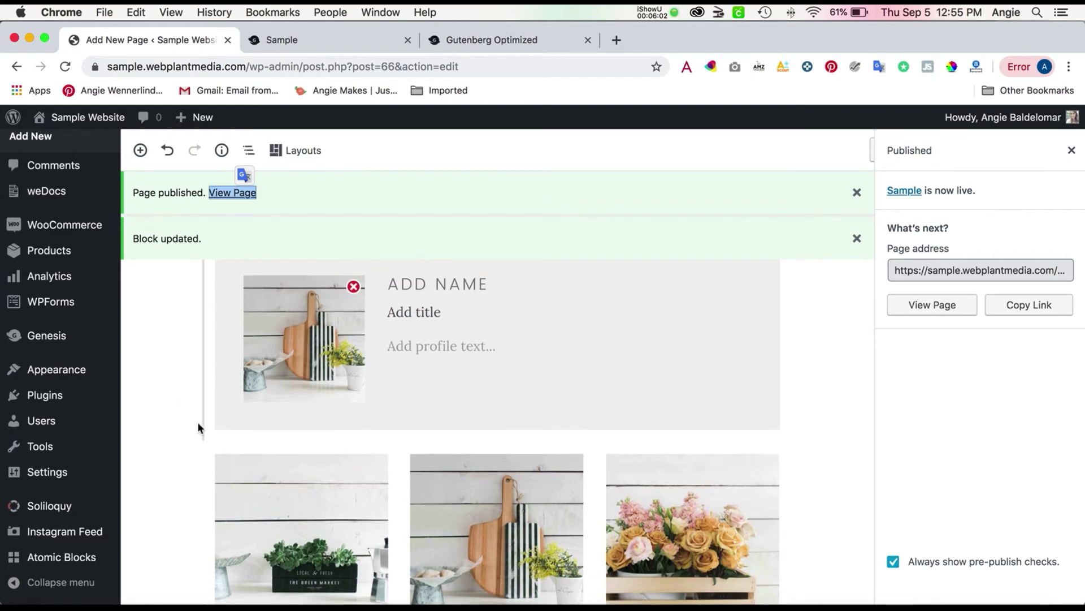
{"action": "left_click", "coordinate": [193, 448]}
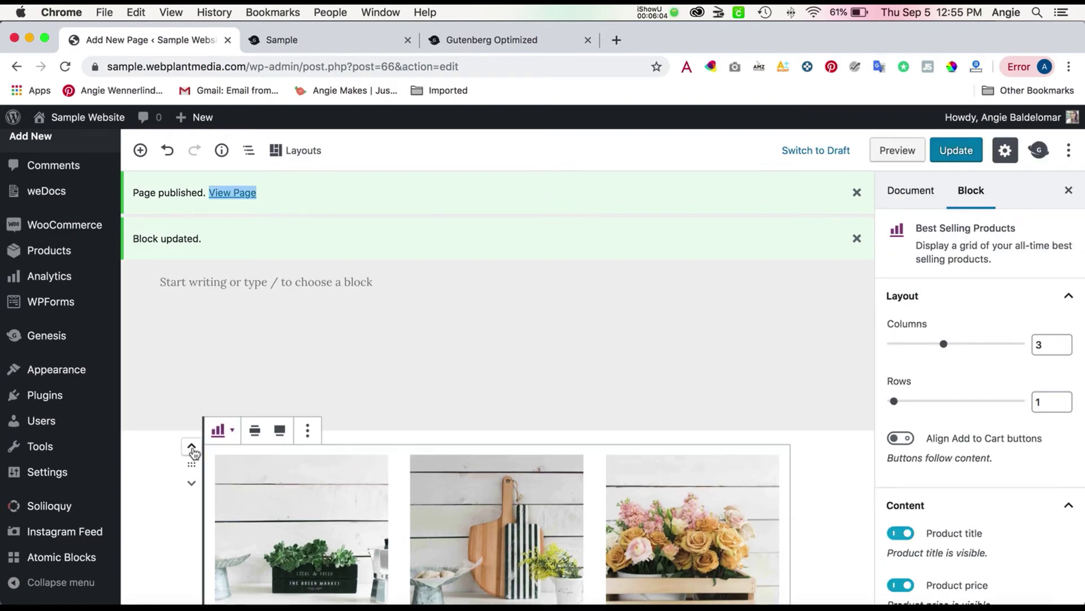
{"action": "left_click", "coordinate": [192, 448]}
{"action": "scroll", "coordinate": [212, 346], "scroll_direction": "up", "scroll_amount": 5}
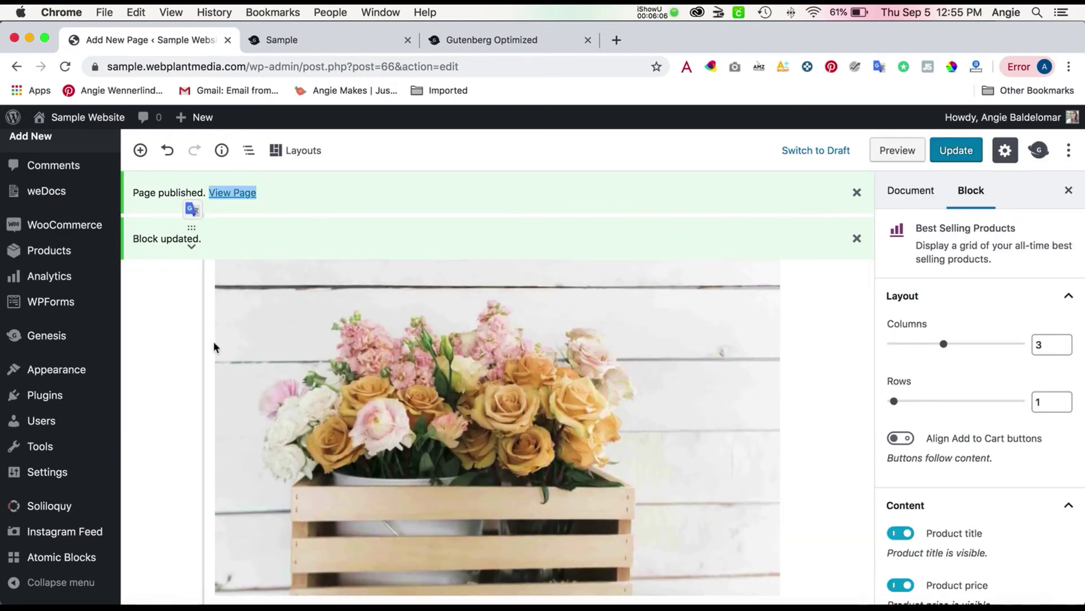
{"action": "scroll", "coordinate": [213, 346], "scroll_direction": "up", "scroll_amount": 2}
{"action": "left_click", "coordinate": [191, 358]}
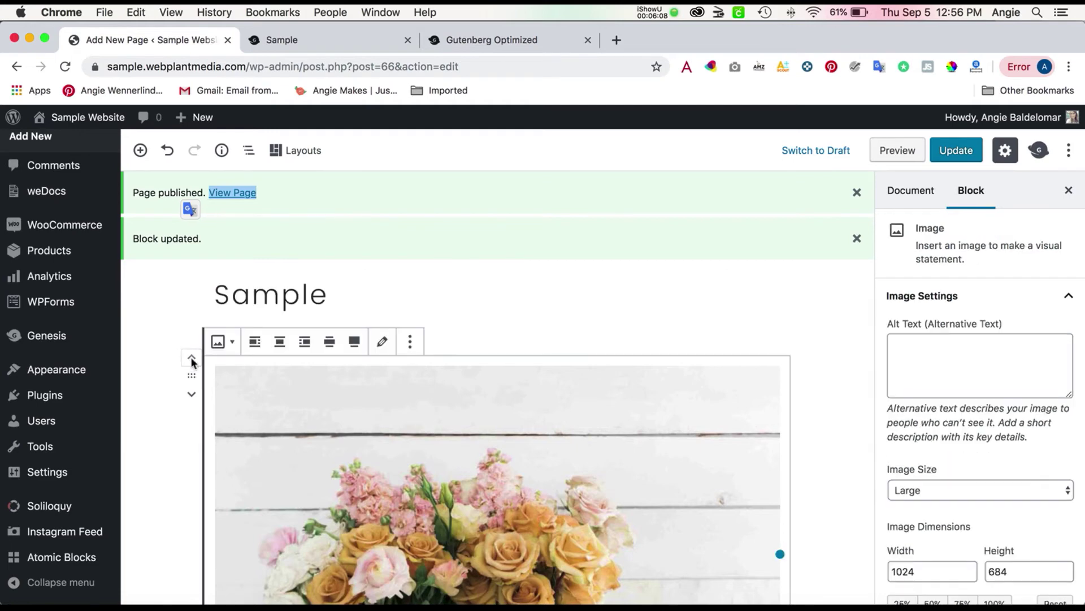
{"action": "left_click", "coordinate": [192, 397]}
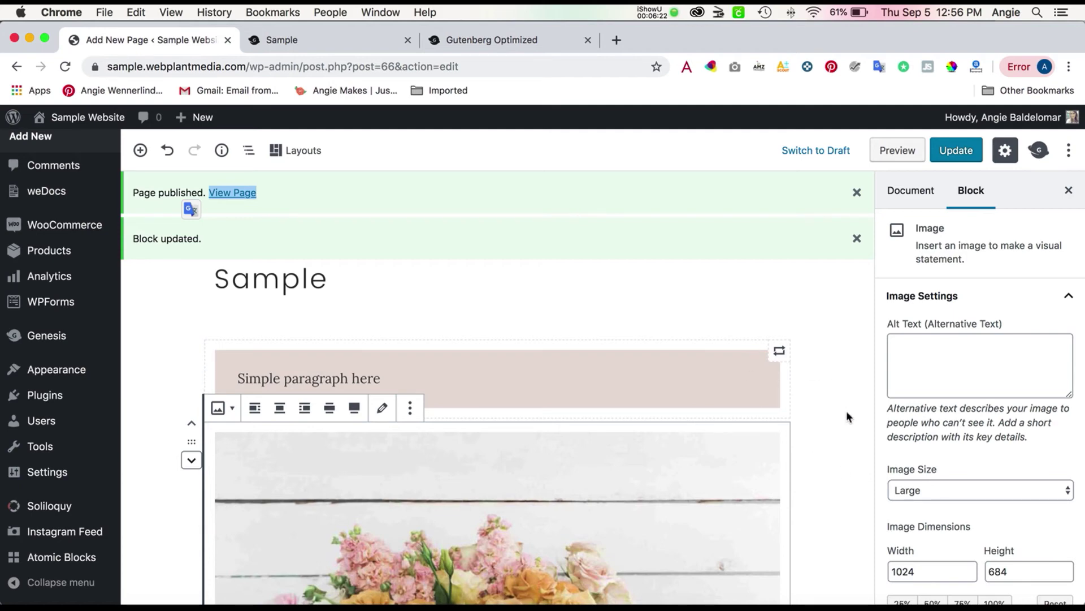
{"action": "scroll", "coordinate": [846, 413], "scroll_direction": "down", "scroll_amount": 1}
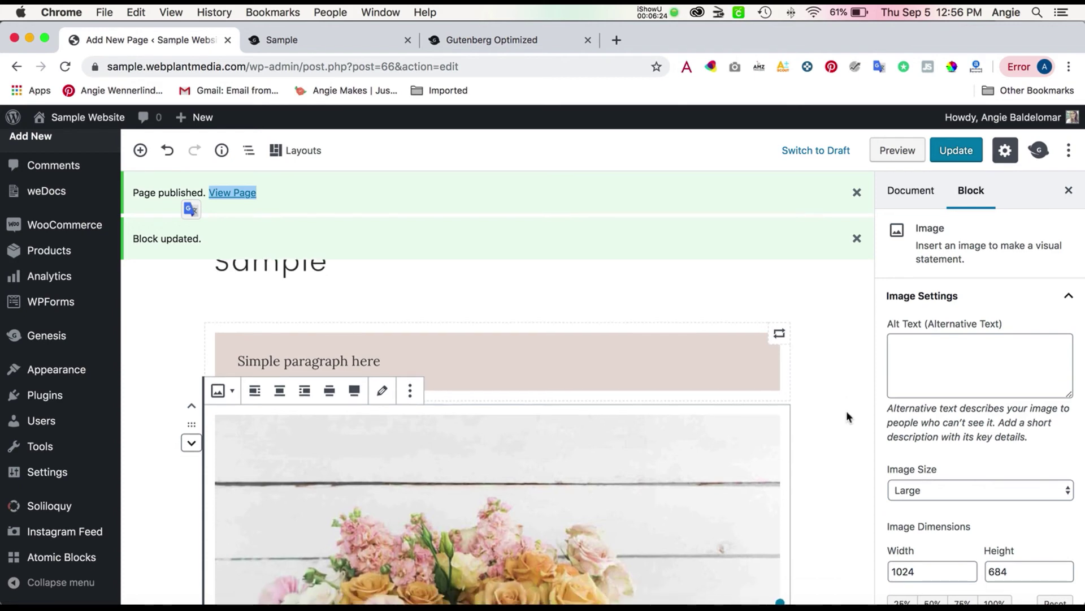
Show the Layout Elements group (Columns, Media & Text, Spacer) in the block inserter
{"action": "left_click", "coordinate": [141, 149]}
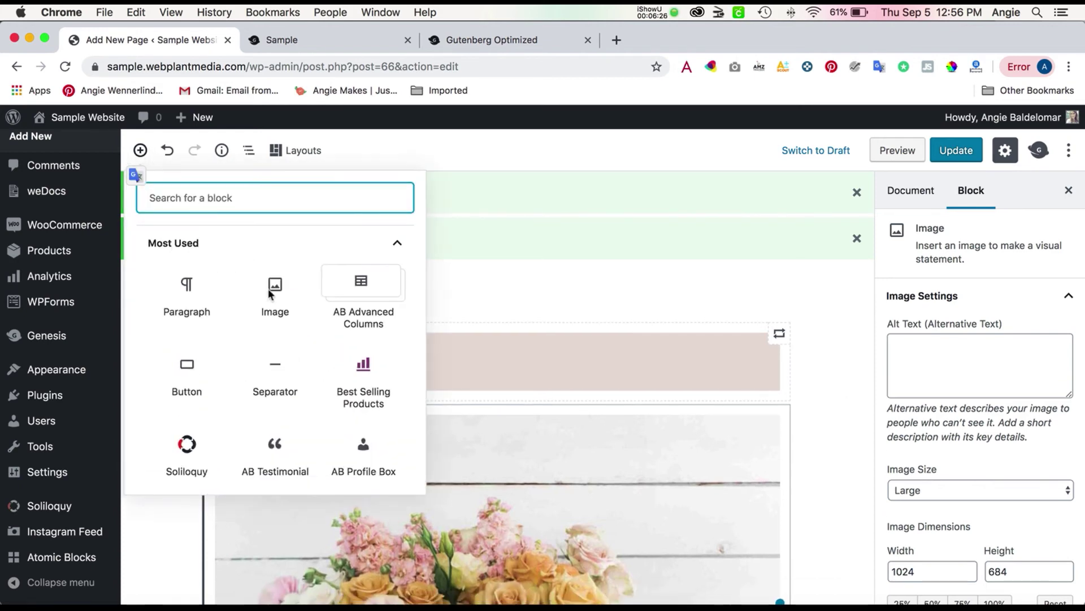
{"action": "scroll", "coordinate": [294, 327], "scroll_direction": "down", "scroll_amount": 2}
{"action": "scroll", "coordinate": [300, 354], "scroll_direction": "down", "scroll_amount": 1}
{"action": "scroll", "coordinate": [300, 354], "scroll_direction": "down", "scroll_amount": 2}
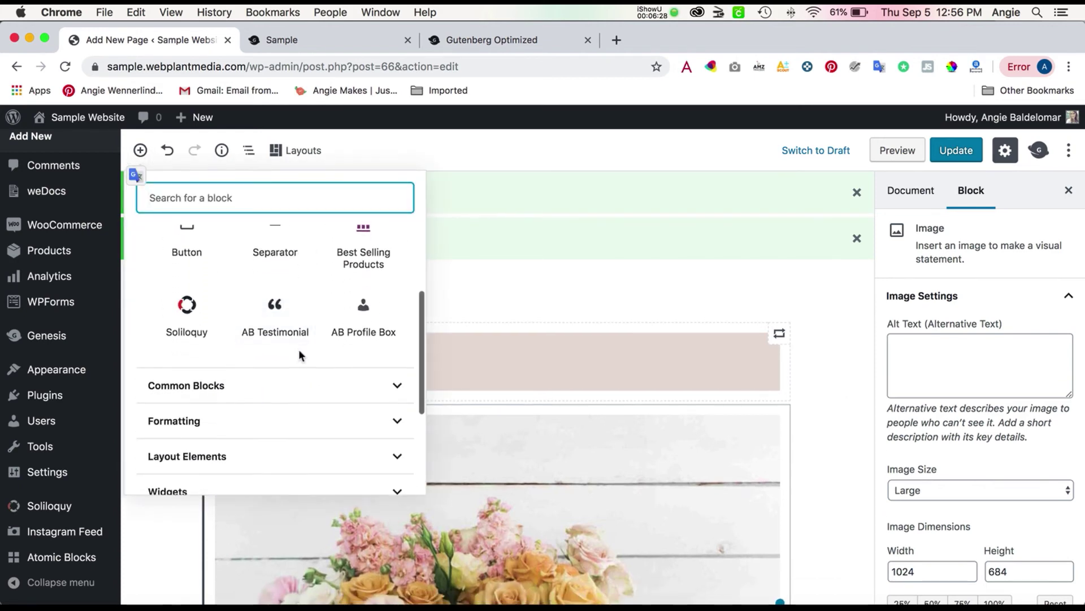
{"action": "scroll", "coordinate": [284, 400], "scroll_direction": "down", "scroll_amount": 2}
{"action": "scroll", "coordinate": [283, 392], "scroll_direction": "down", "scroll_amount": 2}
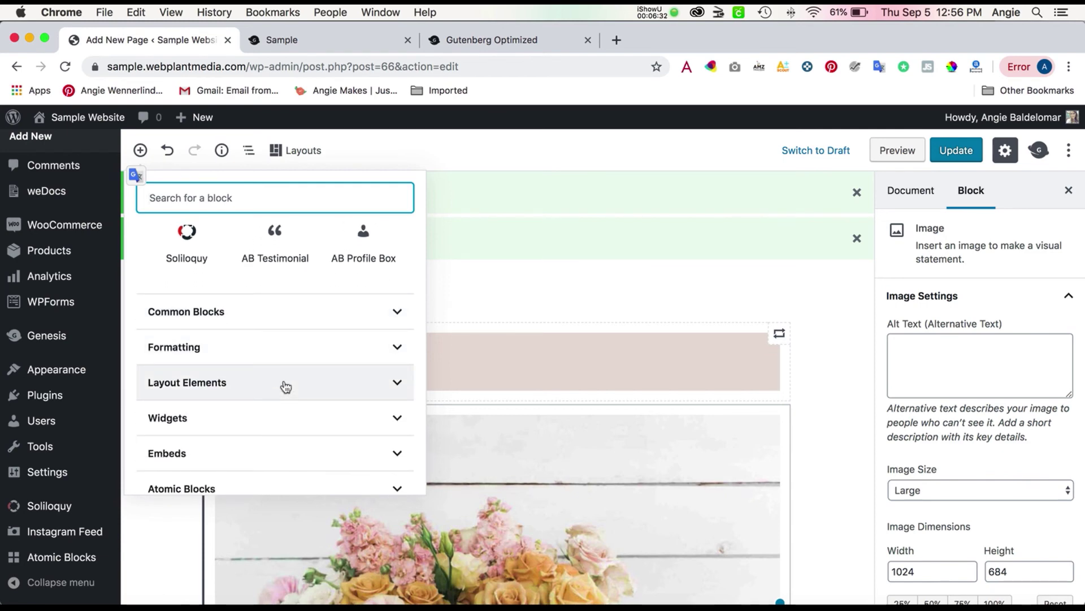
{"action": "left_click", "coordinate": [285, 386]}
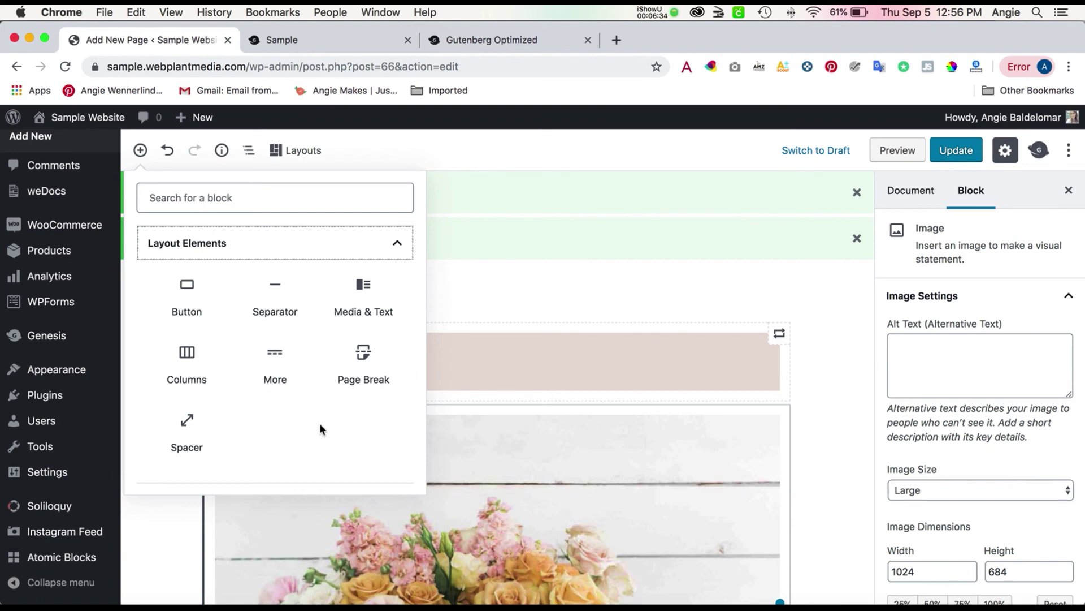